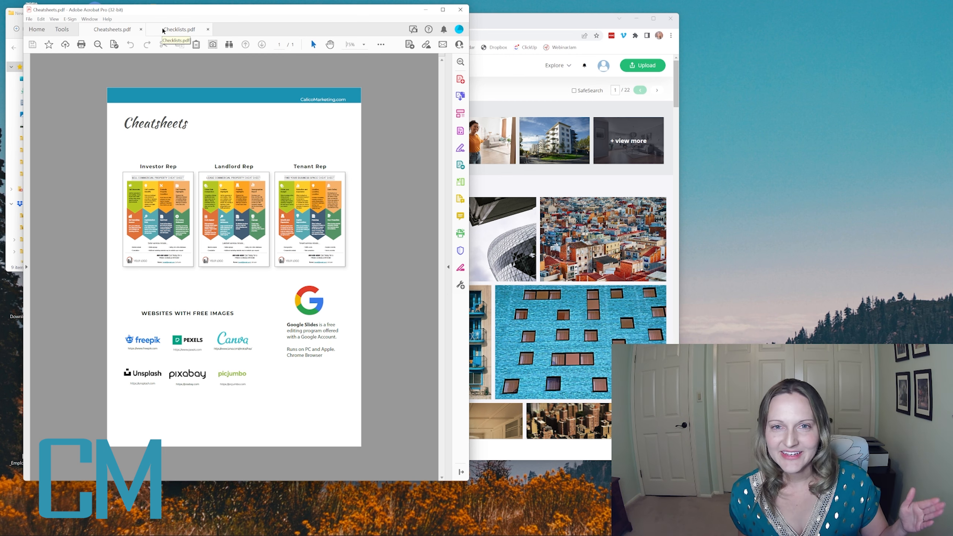
- Open the Investor Rep checklist template in Google Slides from its thumbnail in Checklists.pdf
{"action": "left_click", "coordinate": [168, 33]}
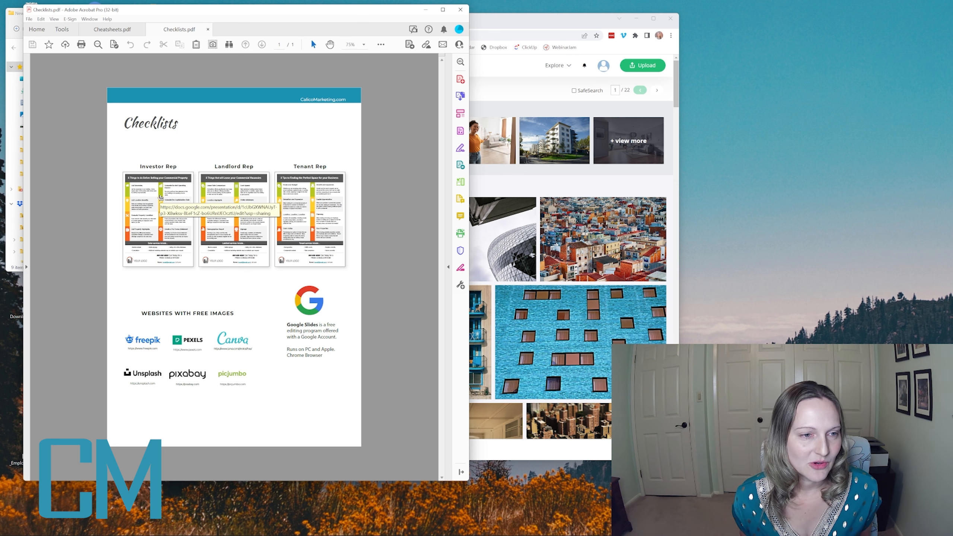
{"action": "left_click", "coordinate": [159, 184]}
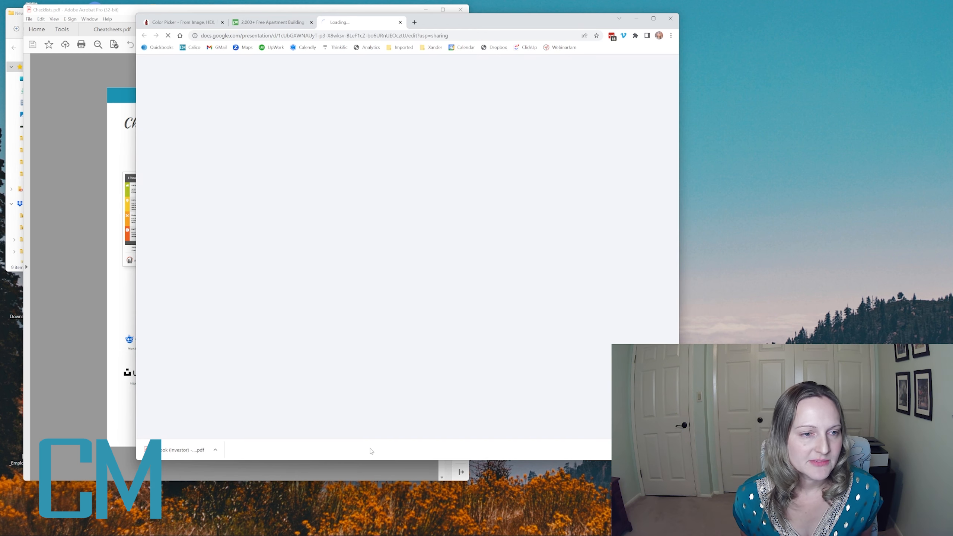
{"action": "mouse_move", "coordinate": [443, 26]}
{"action": "left_mouse_down"}
{"action": "mouse_move", "coordinate": [461, 25]}
{"action": "mouse_move", "coordinate": [450, 21]}
{"action": "left_mouse_up"}
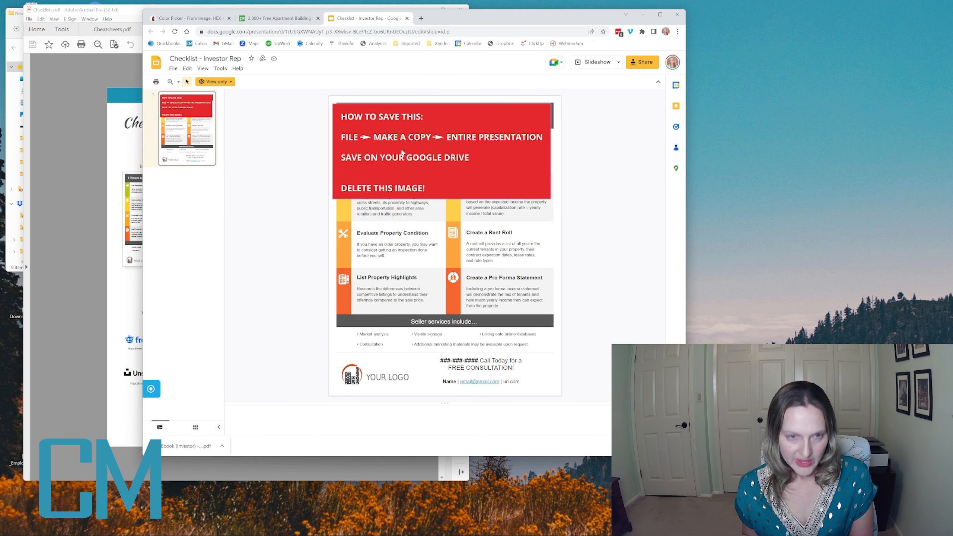
{"action": "left_click", "coordinate": [370, 289]}
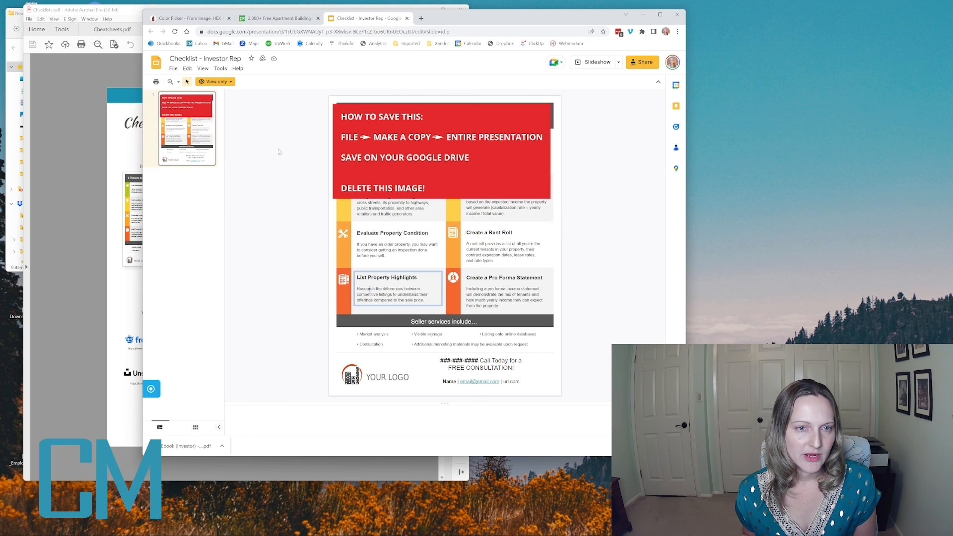
{"action": "left_click", "coordinate": [405, 123]}
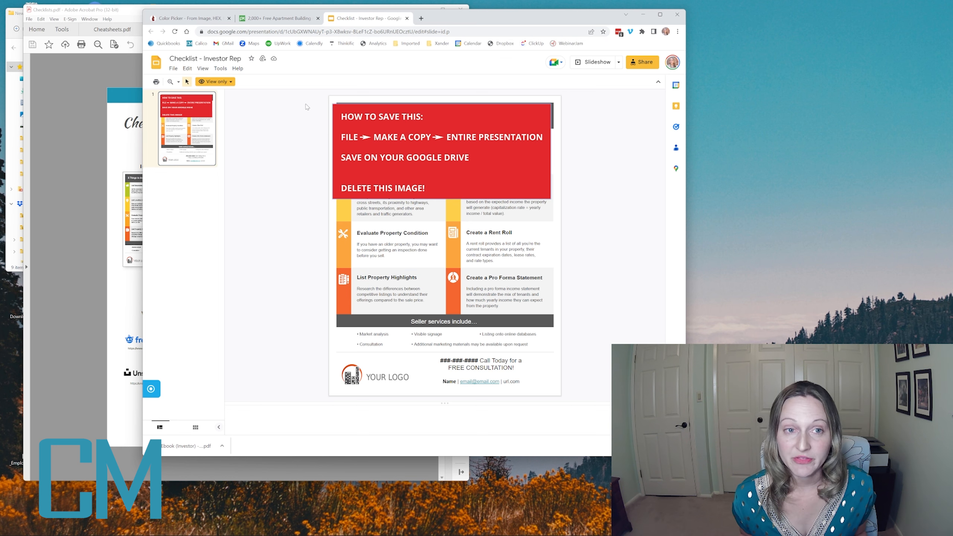
- Start a copy of the entire presentation and choose a new My Drive folder named "Checklists and Cheetsheets" as its destination
{"action": "left_click", "coordinate": [173, 69]}
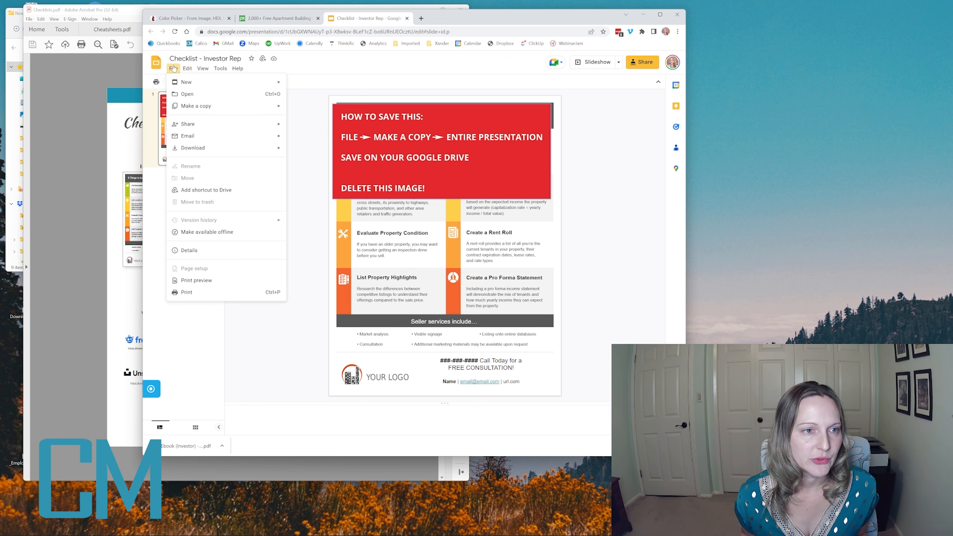
{"action": "mouse_move", "coordinate": [194, 108]}
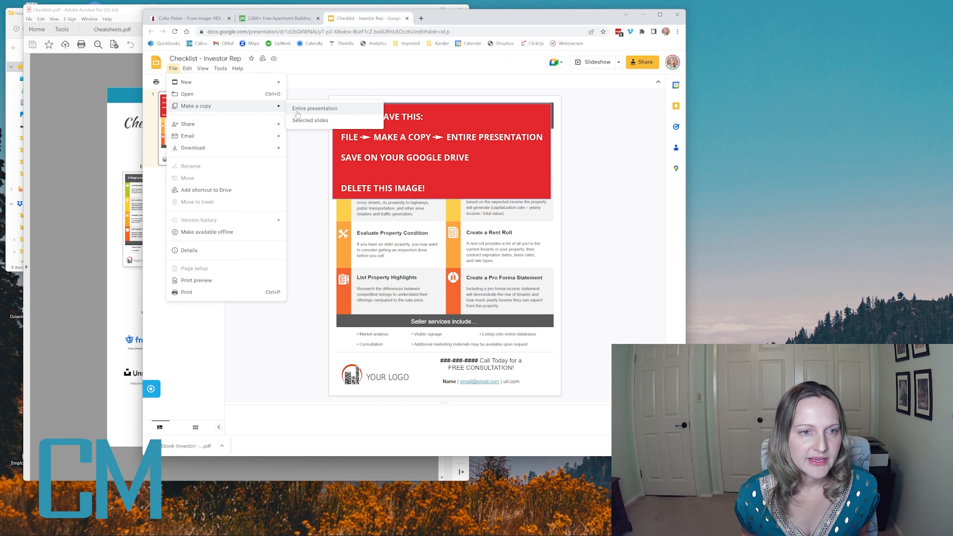
{"action": "left_click", "coordinate": [314, 108]}
{"action": "left_click", "coordinate": [385, 254]}
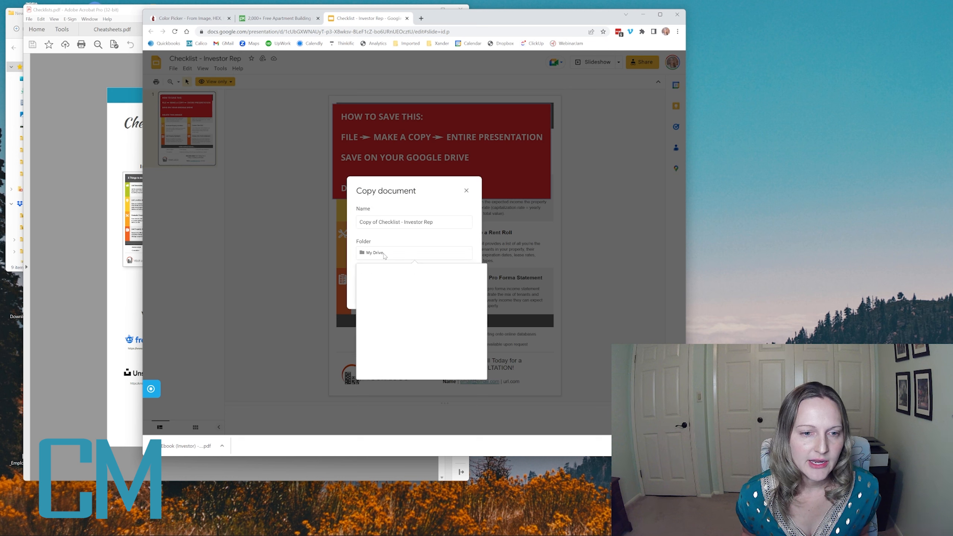
{"action": "left_click", "coordinate": [479, 290]}
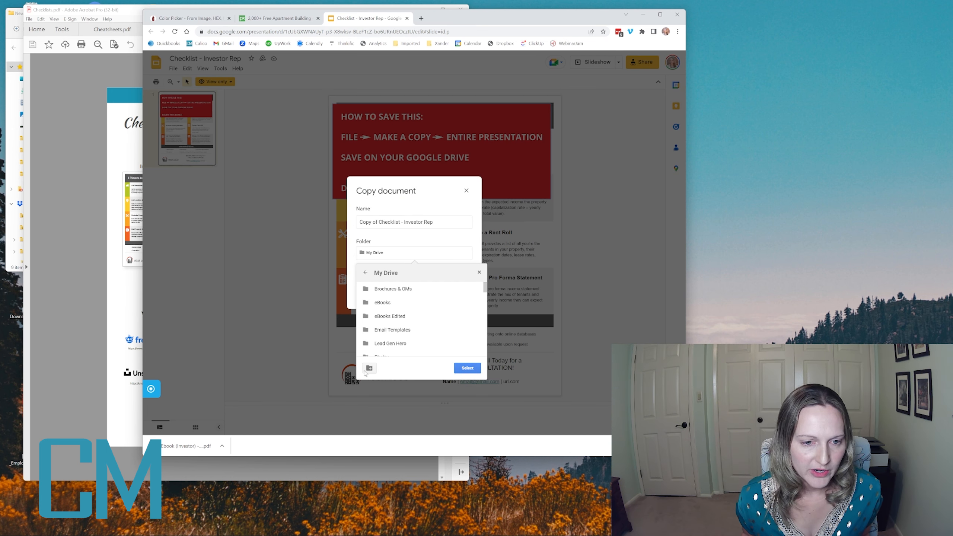
{"action": "left_click", "coordinate": [368, 370]}
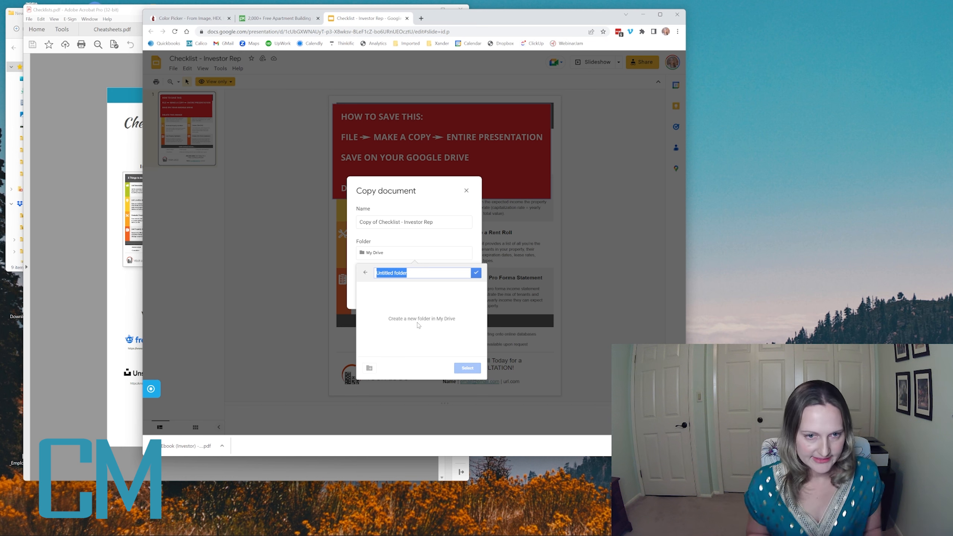
{"action": "type", "text": "Checklists and Cheetsheets"}
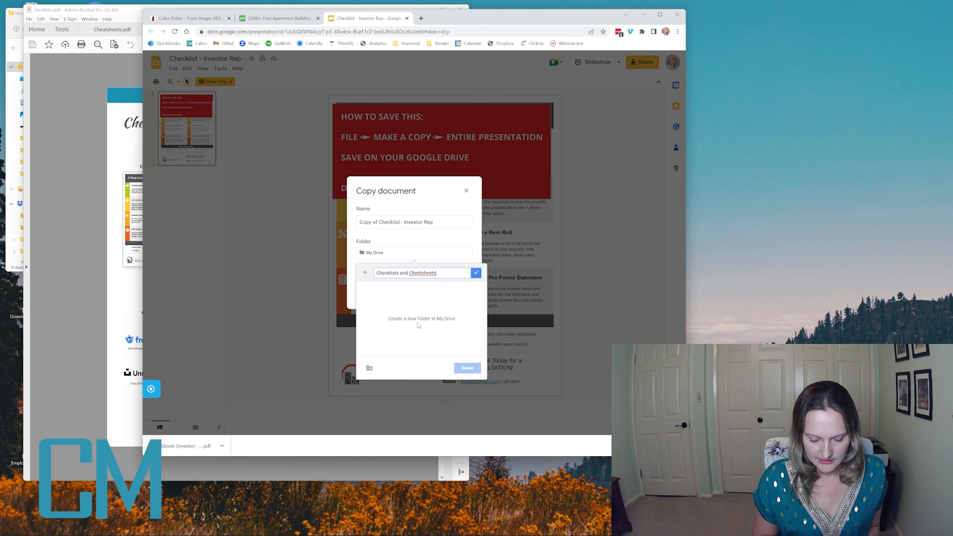
{"action": "key", "text": "Return"}
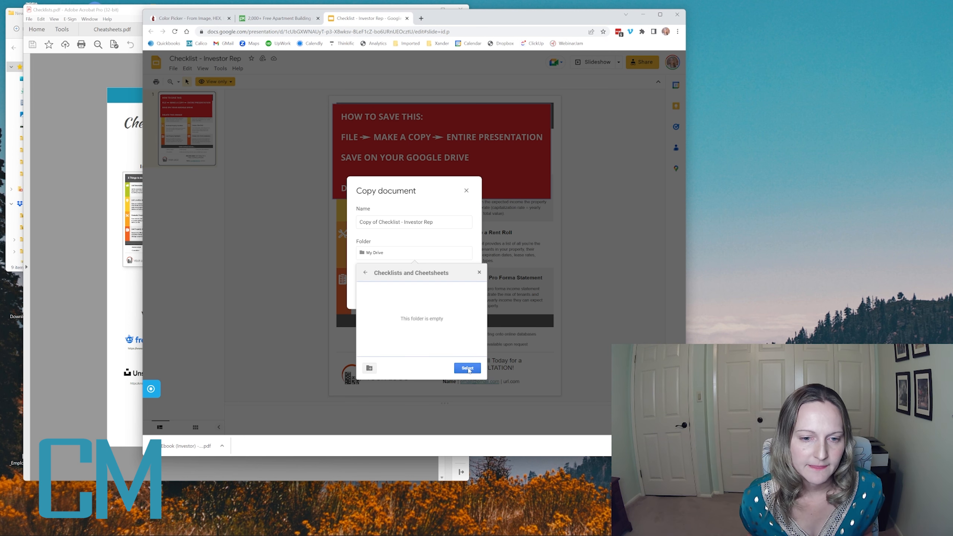
{"action": "left_click", "coordinate": [466, 368]}
- Shorten the copy's name to "Checklist - Investor Rep" and create the copy
{"action": "left_click_drag", "start_coordinate": [379, 223], "coordinate": [359, 223]}
{"action": "key", "text": "BackSpace"}
{"action": "left_click", "coordinate": [445, 298]}
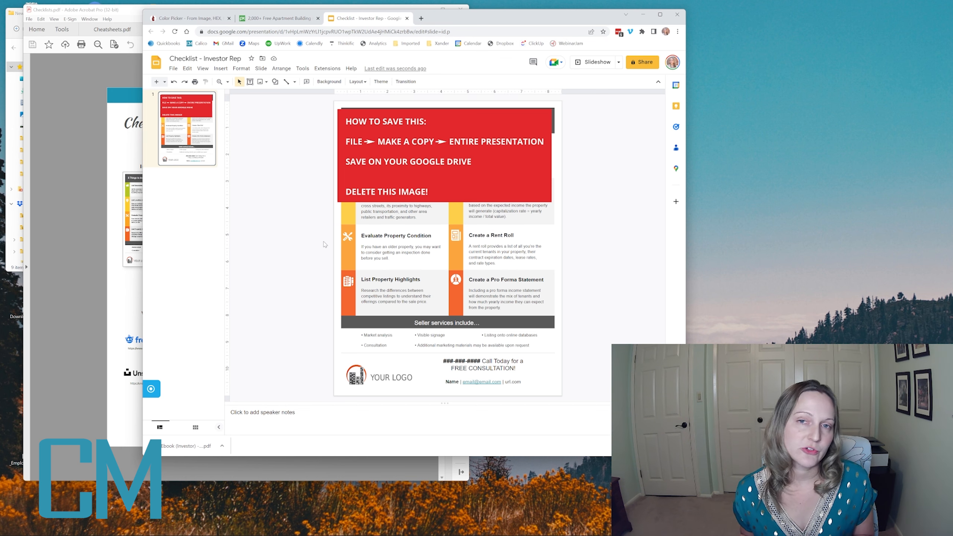
- Delete the red saving-instructions image that covers the upper part of the checklist
{"action": "left_click", "coordinate": [393, 153]}
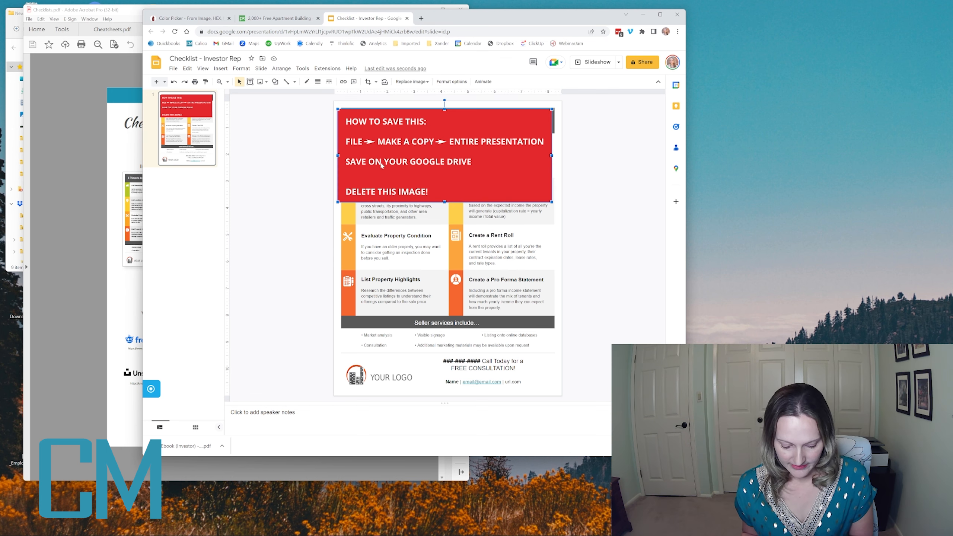
{"action": "key", "text": "Delete"}
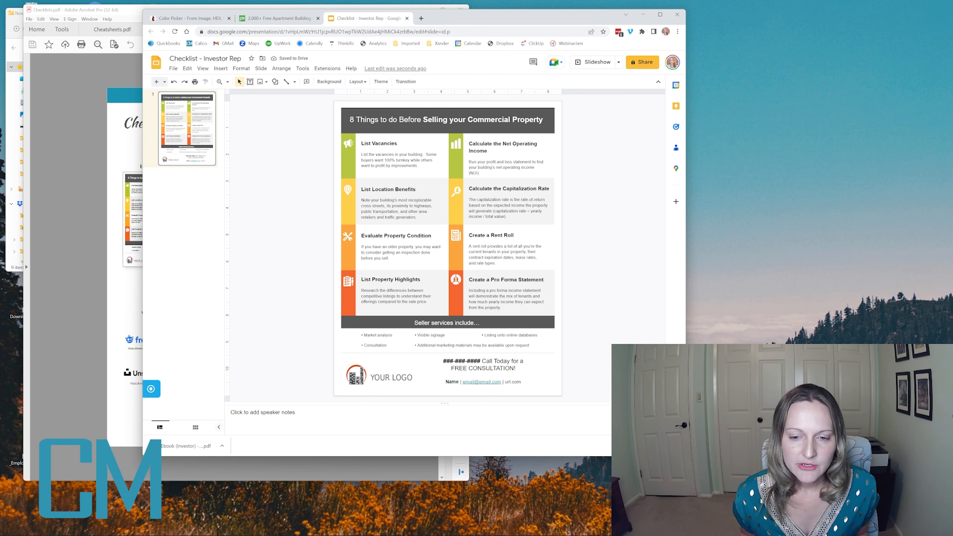
{"action": "left_click", "coordinate": [678, 447]}
{"action": "left_click_drag", "start_coordinate": [459, 19], "coordinate": [492, 16]}
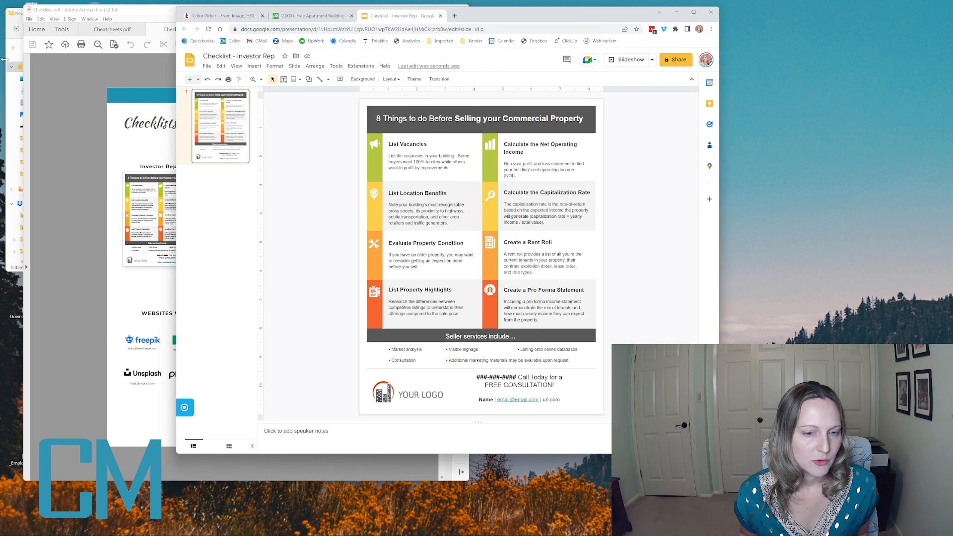
- Replace the YOUR LOGO placeholder in the checklist's footer with the Generic Logo image from the New folder directory
{"action": "left_click", "coordinate": [391, 391]}
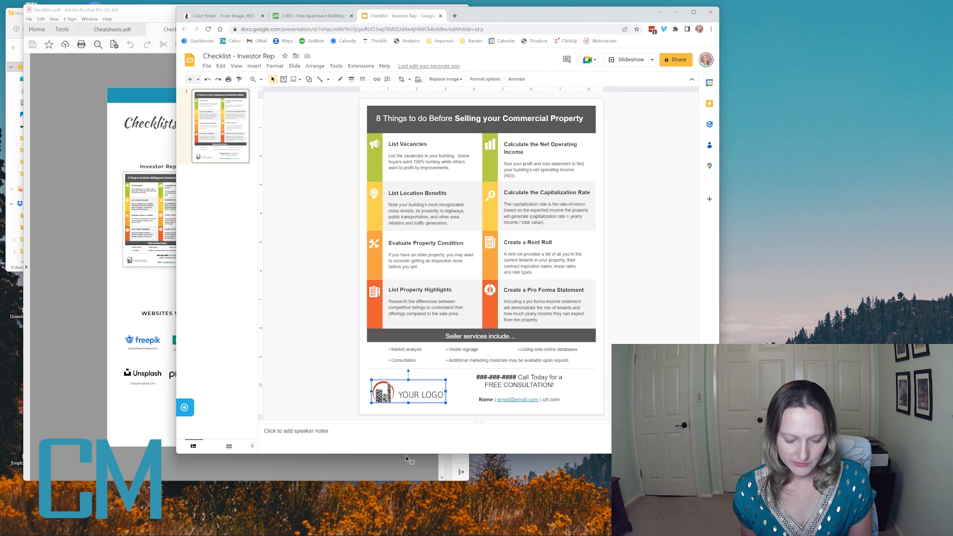
{"action": "key", "text": "Delete"}
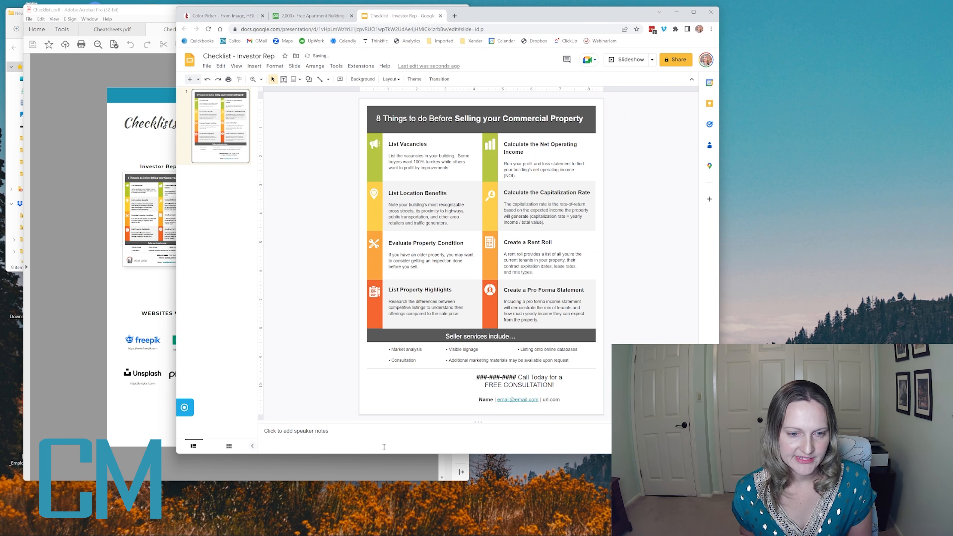
{"action": "left_click", "coordinate": [10, 153]}
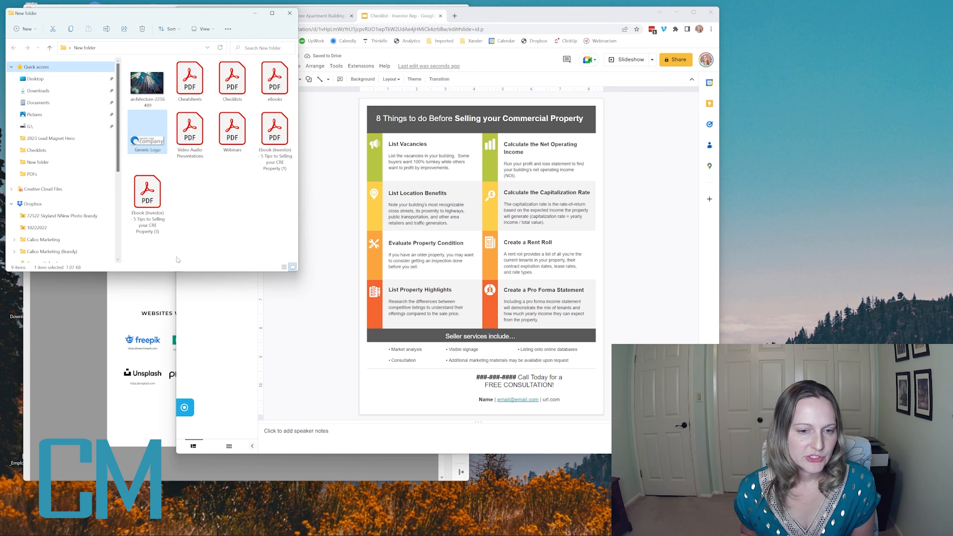
{"action": "left_click_drag", "start_coordinate": [147, 131], "coordinate": [398, 394]}
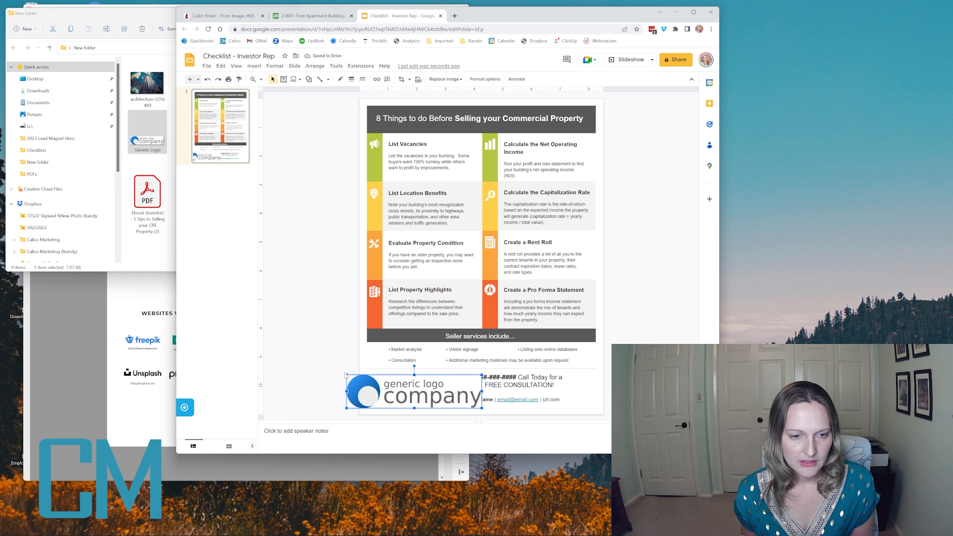
- Shrink and reposition the company logo in the footer so it fits beside the contact text without overlapping it
{"action": "left_click_drag", "start_coordinate": [346, 374], "coordinate": [378, 382]}
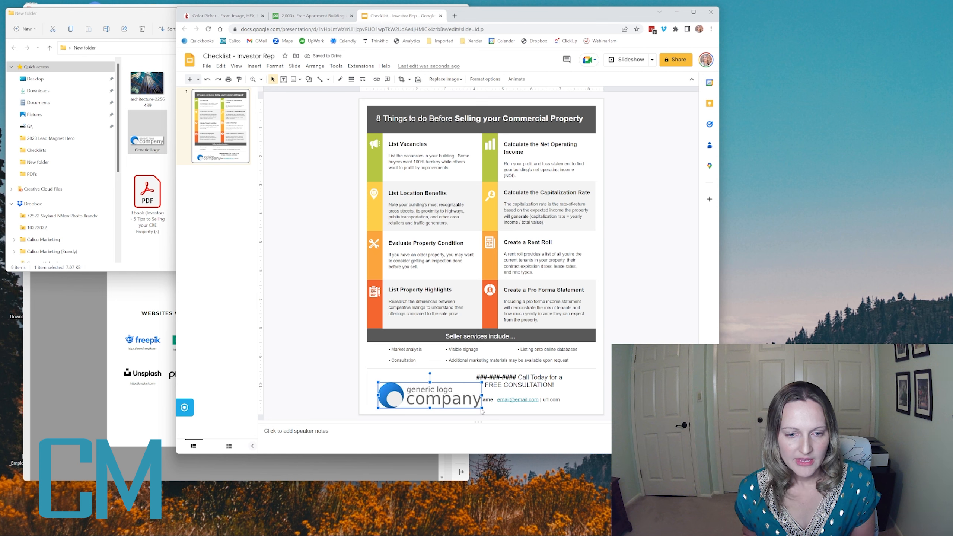
{"action": "left_click_drag", "start_coordinate": [466, 405], "coordinate": [459, 403]}
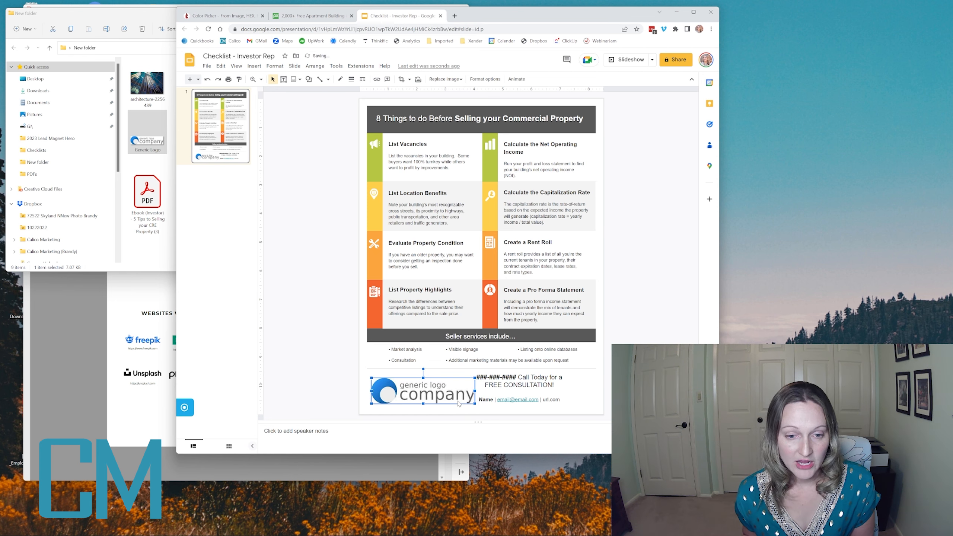
{"action": "left_click", "coordinate": [473, 405]}
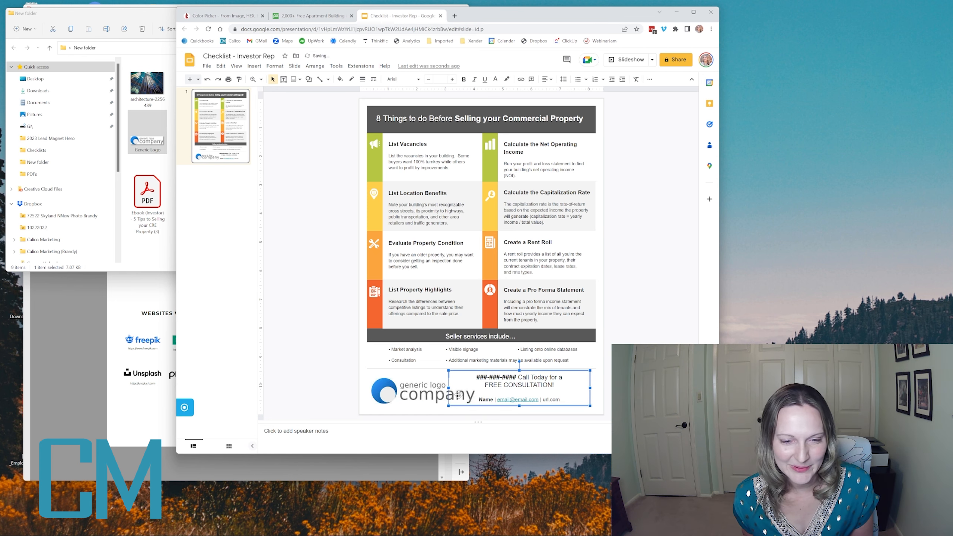
{"action": "left_click", "coordinate": [440, 401]}
{"action": "left_click_drag", "start_coordinate": [475, 402], "coordinate": [458, 399]}
{"action": "left_click", "coordinate": [503, 377]}
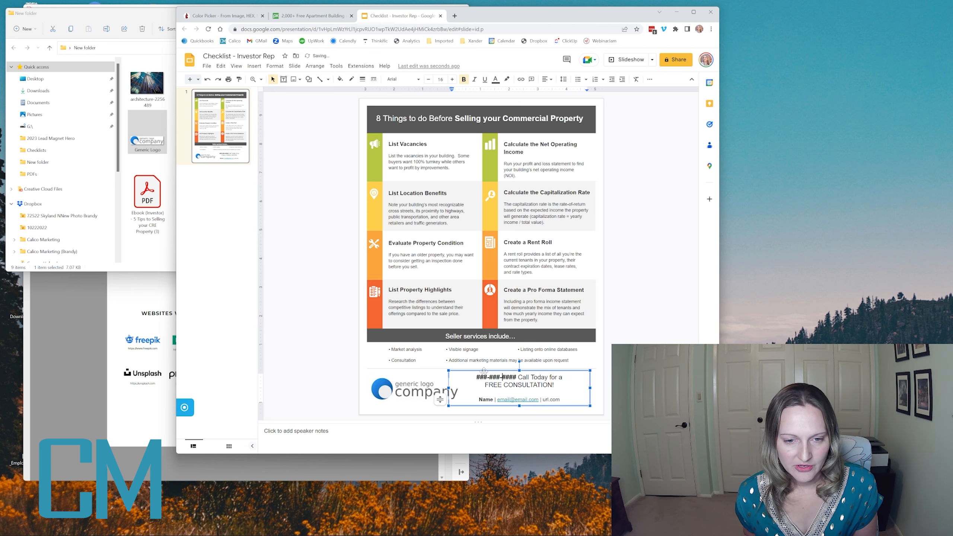
{"action": "left_click", "coordinate": [418, 408]}
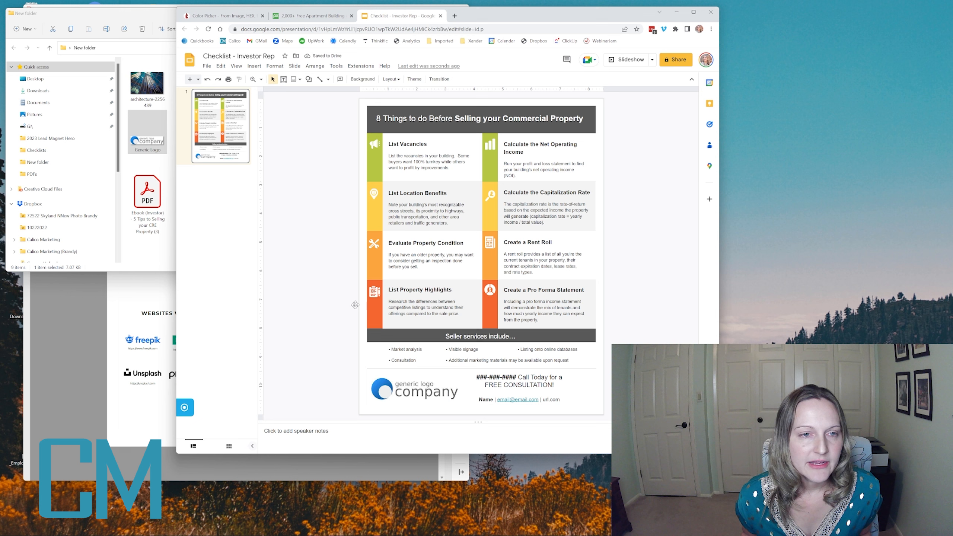
- Look up the logo's blue hex code in the RedKetchup color picker and return to the checklist
{"action": "left_click", "coordinate": [211, 17]}
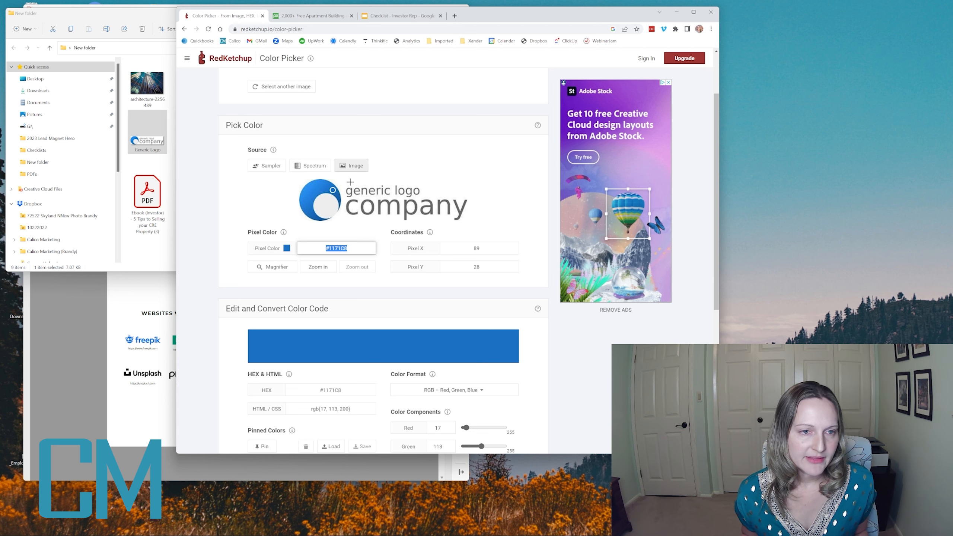
{"action": "scroll", "coordinate": [331, 277], "scroll_direction": "up", "scroll_amount": 1}
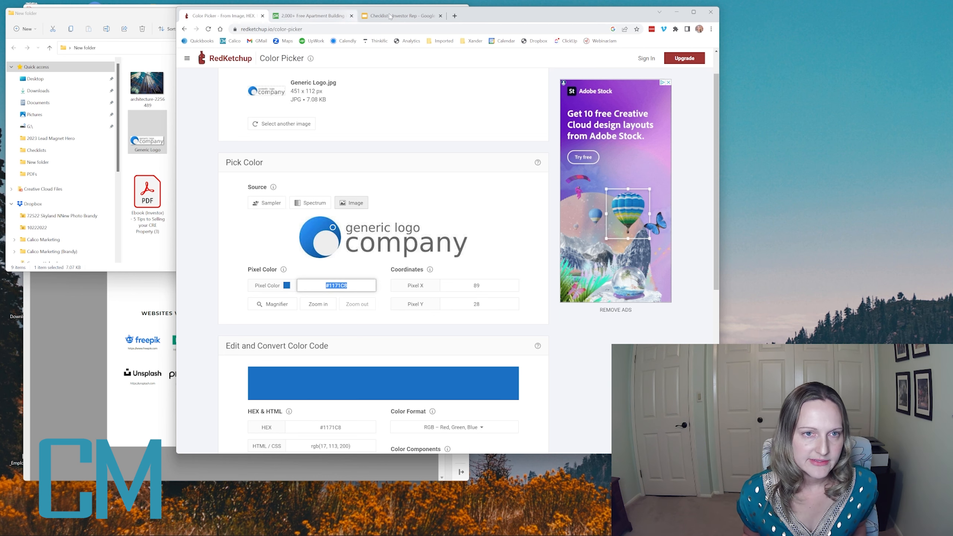
{"action": "left_click", "coordinate": [391, 16]}
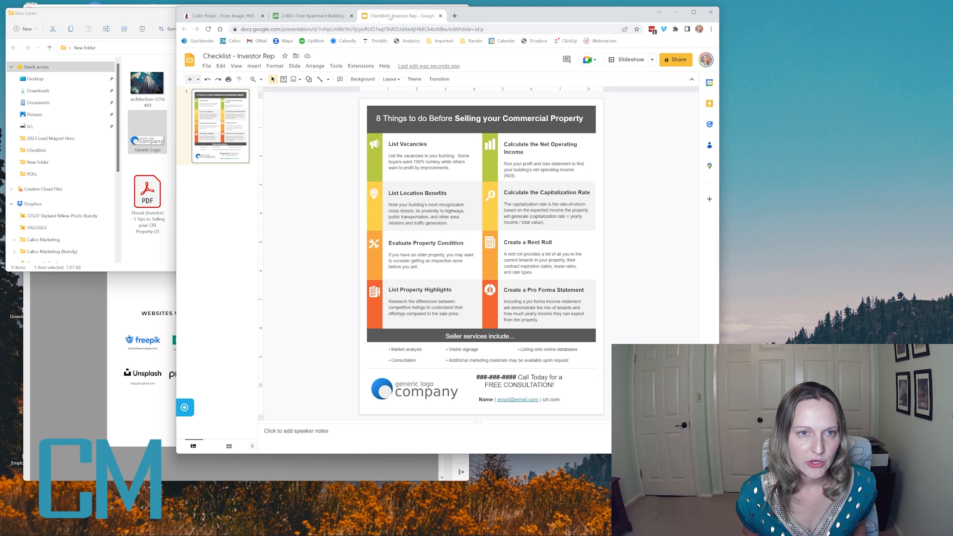
- Fill the green bar beside List Vacancies with the custom color #1171C8
{"action": "left_click", "coordinate": [375, 158]}
{"action": "left_click", "coordinate": [340, 79]}
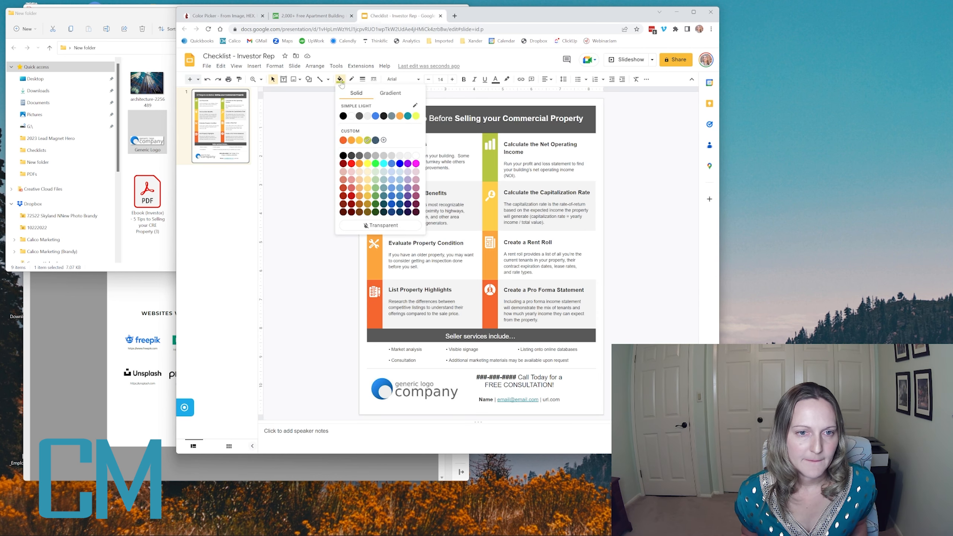
{"action": "left_click", "coordinate": [384, 140]}
{"action": "key", "text": "ctrl+v"}
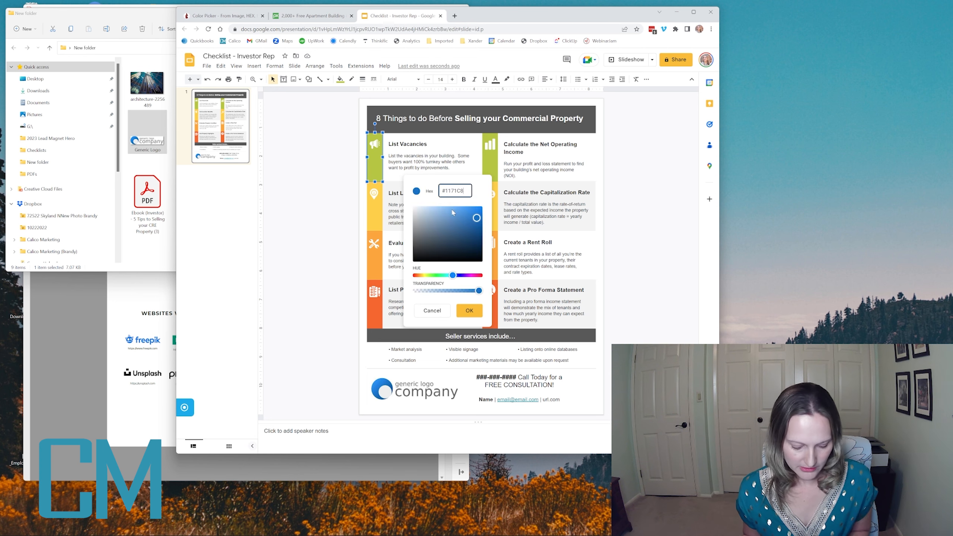
{"action": "left_click", "coordinate": [473, 311]}
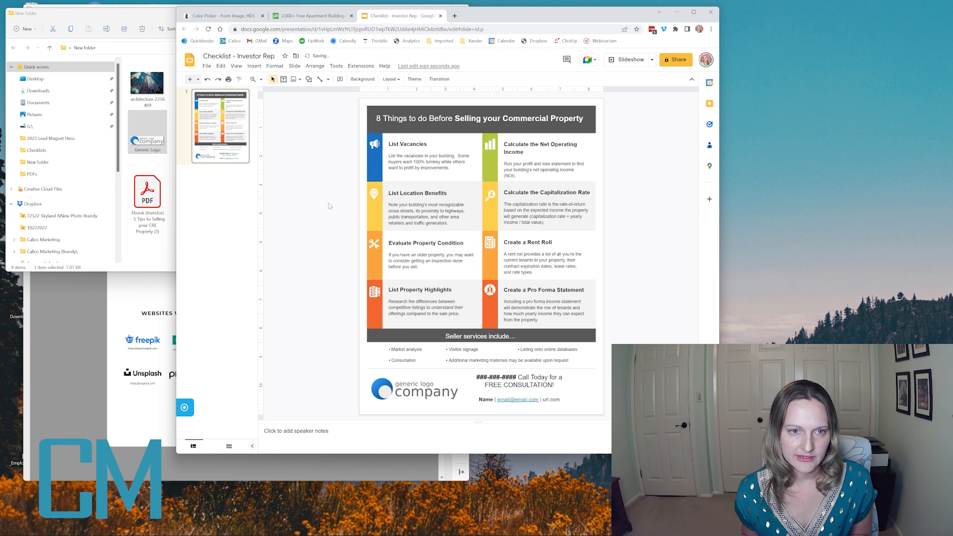
- Fill the yellow bar beside List Location Benefits with a darker shade of the brand blue, custom color #1364AD
{"action": "left_click", "coordinate": [376, 171]}
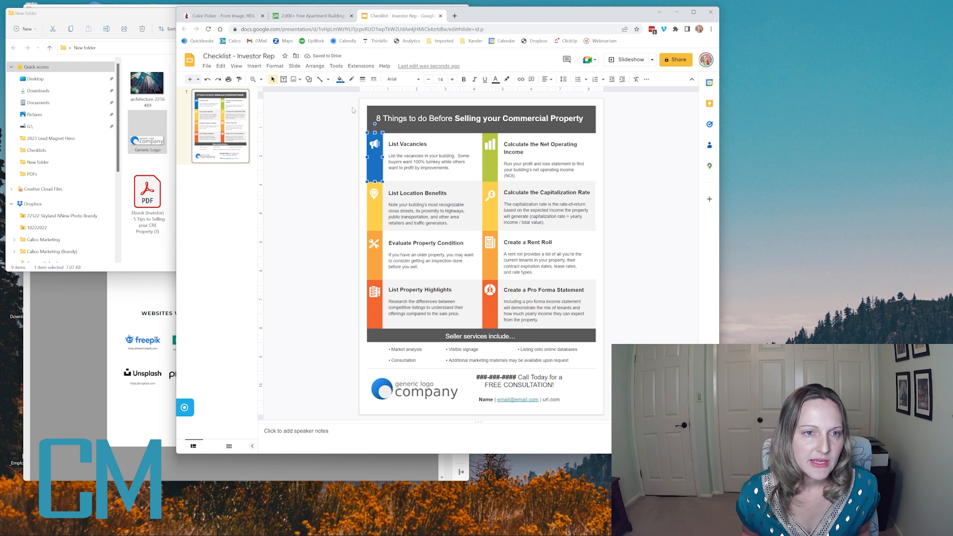
{"action": "left_click", "coordinate": [372, 222]}
{"action": "left_click", "coordinate": [340, 79]}
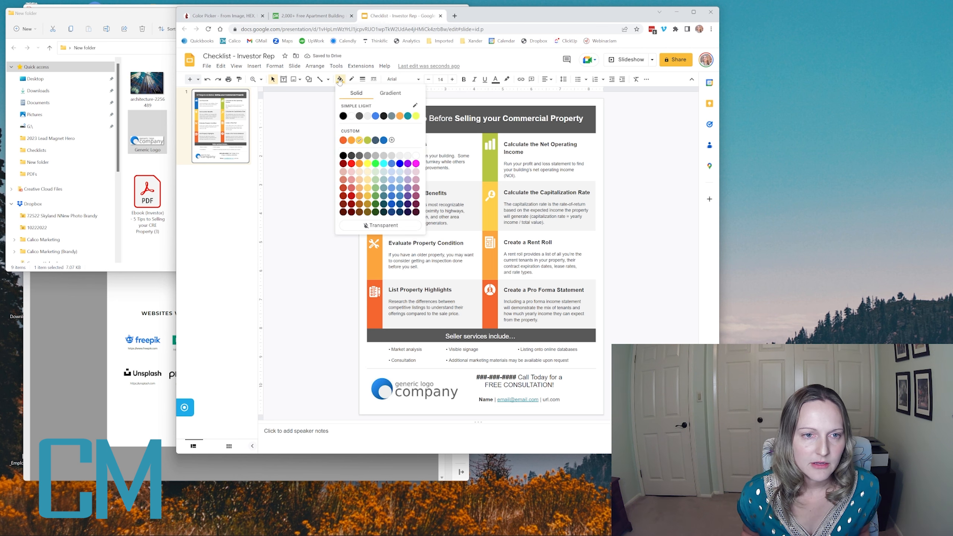
{"action": "left_click", "coordinate": [384, 140]}
{"action": "left_click", "coordinate": [340, 79]}
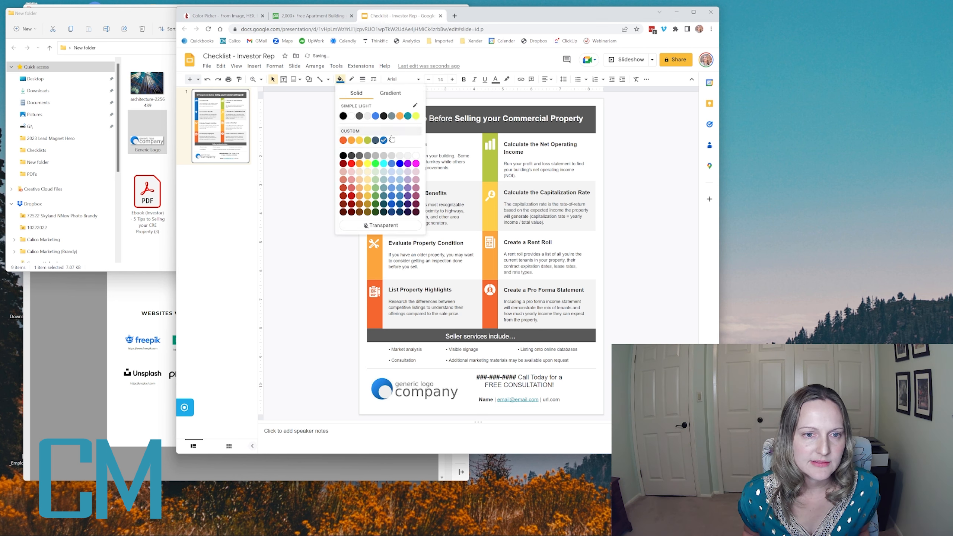
{"action": "left_click", "coordinate": [392, 141]}
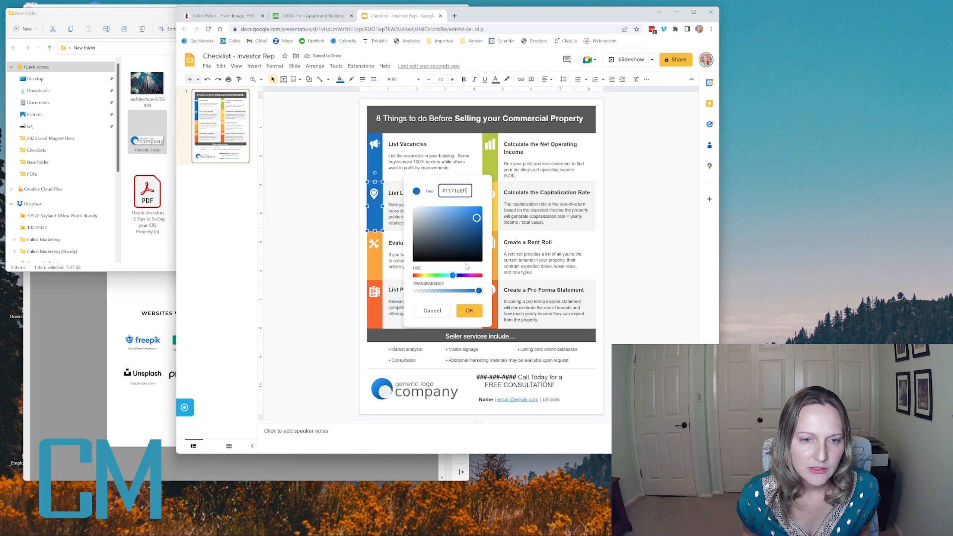
{"action": "left_click", "coordinate": [476, 217]}
{"action": "left_click_drag", "start_coordinate": [476, 218], "coordinate": [474, 224]}
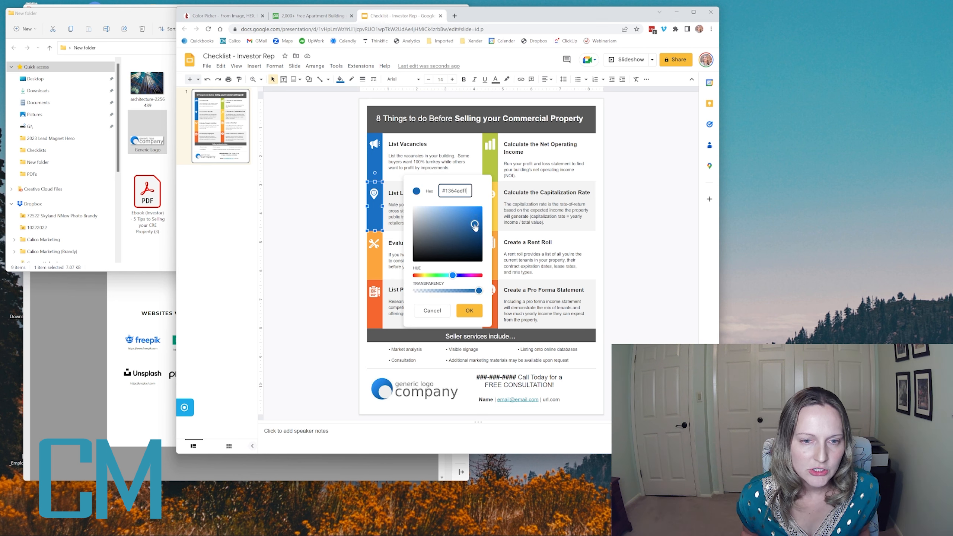
{"action": "left_click", "coordinate": [467, 311]}
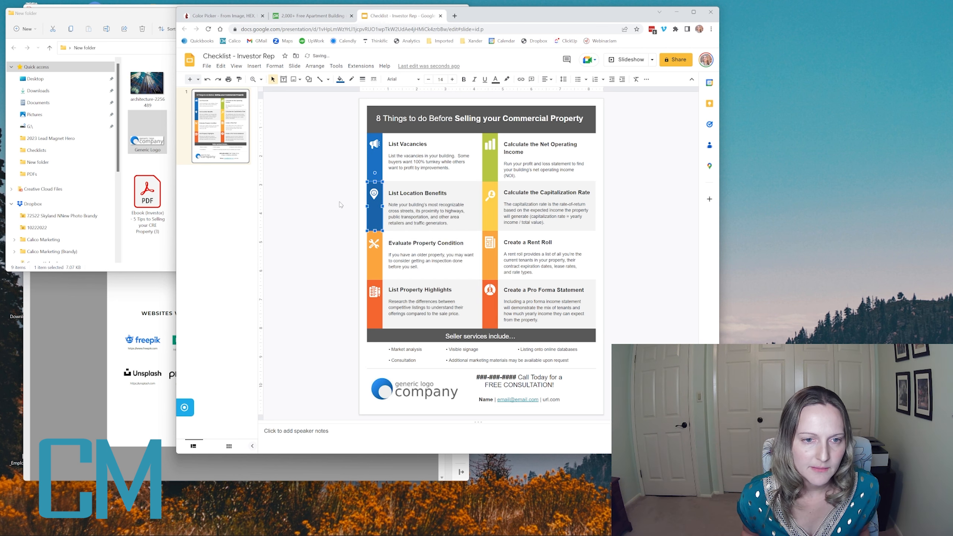
- Fill the orange bar beside Evaluate Property Condition with a darker custom blue, #0C569B, derived from the brand color #1171C8
{"action": "left_click", "coordinate": [380, 271]}
{"action": "left_click", "coordinate": [340, 79]}
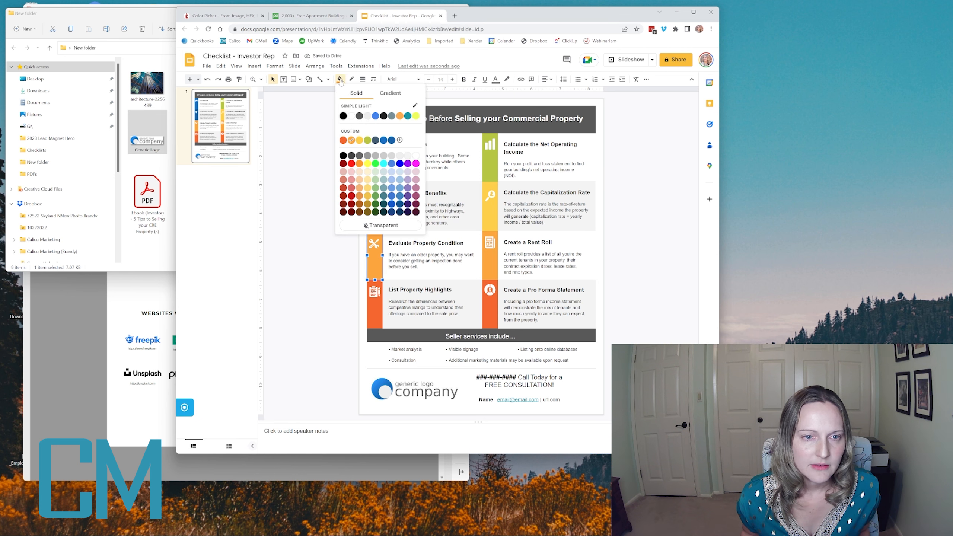
{"action": "left_click", "coordinate": [400, 140]}
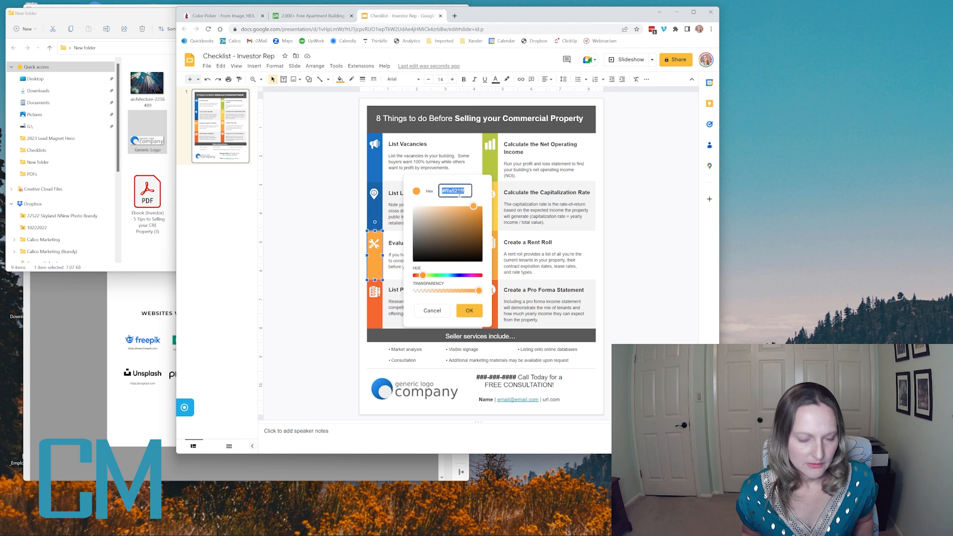
{"action": "type", "text": "#1171C8"}
{"action": "left_click_drag", "start_coordinate": [476, 220], "coordinate": [477, 228]}
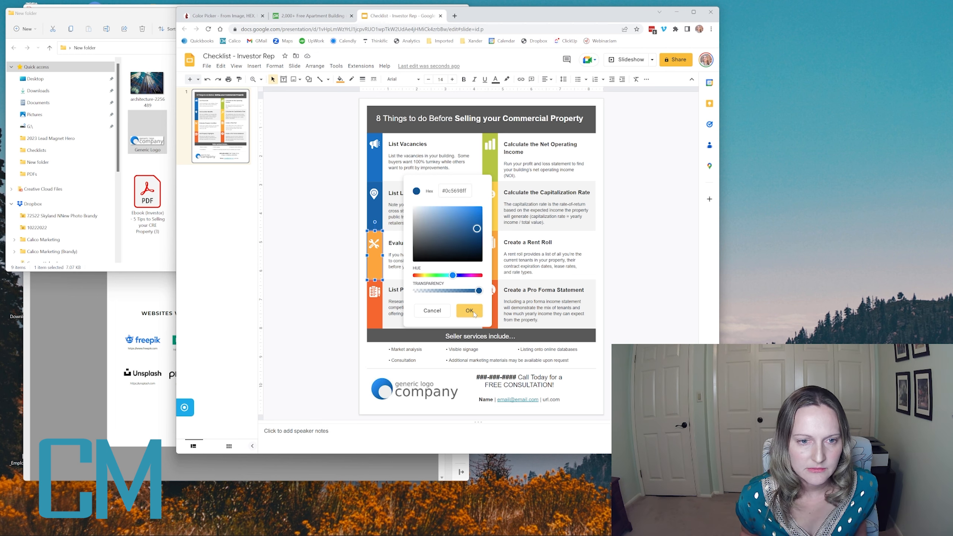
{"action": "left_click", "coordinate": [472, 312]}
- Fill the red-orange bar beside List Property Highlights with the darkest blue shade, custom color #084882, derived from #1171C8
{"action": "left_click", "coordinate": [373, 307]}
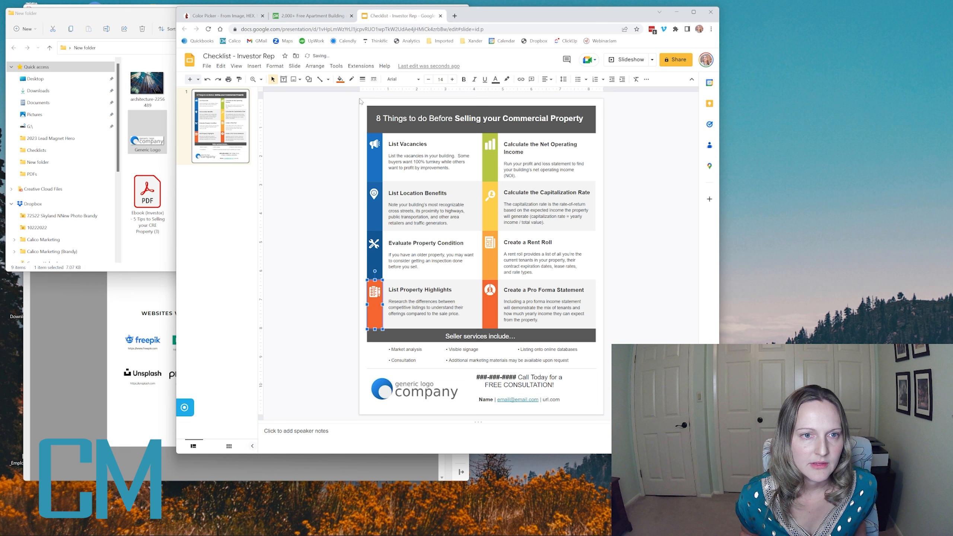
{"action": "left_click", "coordinate": [340, 79]}
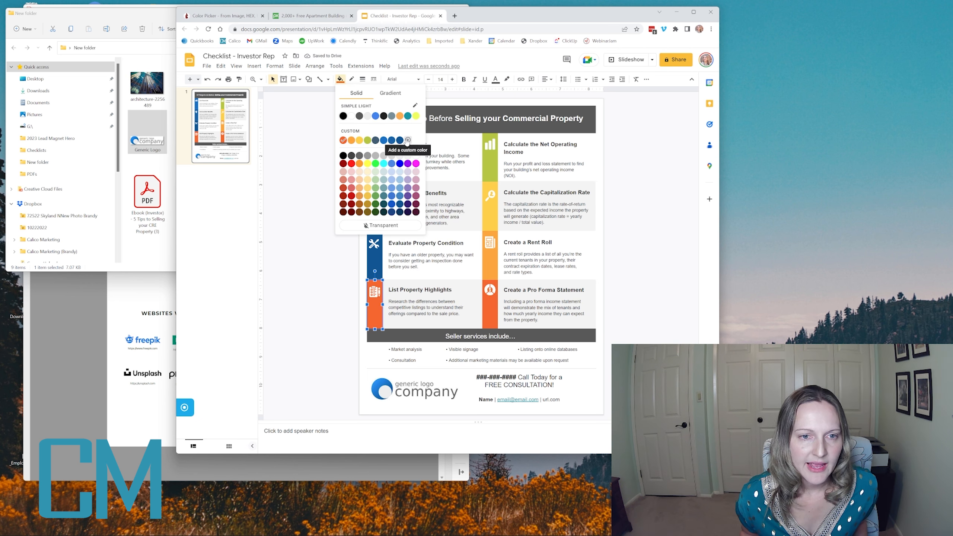
{"action": "left_click", "coordinate": [408, 140]}
{"action": "type", "text": "#1171C8"}
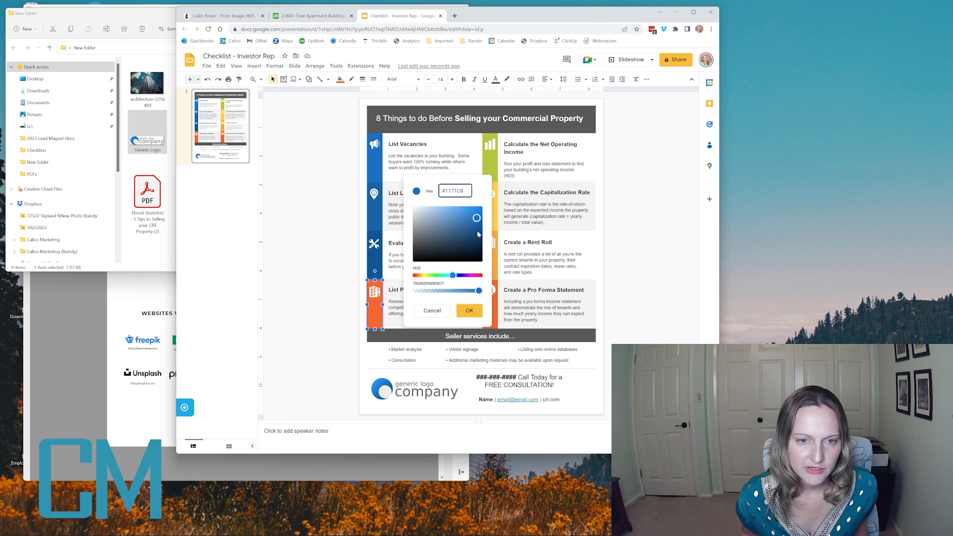
{"action": "left_click_drag", "start_coordinate": [477, 218], "coordinate": [478, 234]}
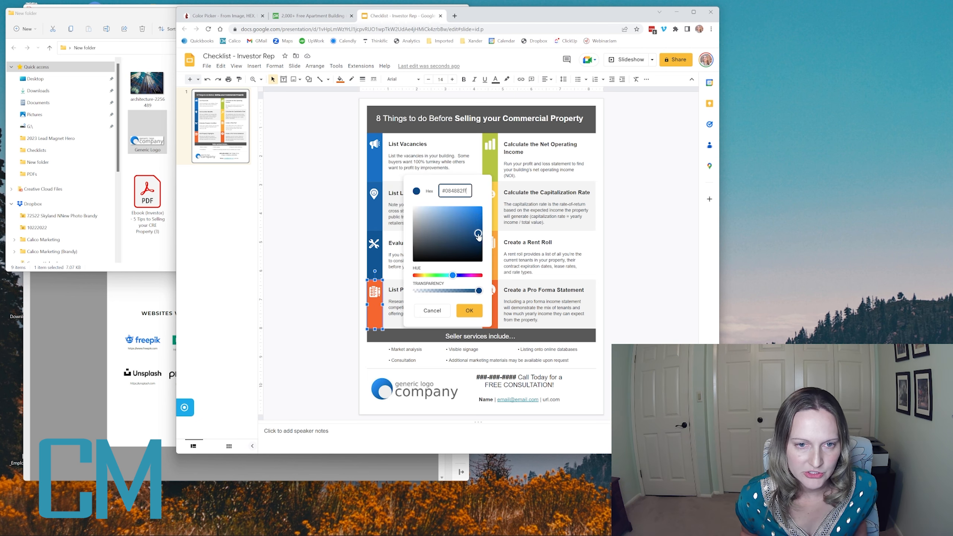
{"action": "left_click", "coordinate": [469, 311]}
{"action": "key", "text": "Escape"}
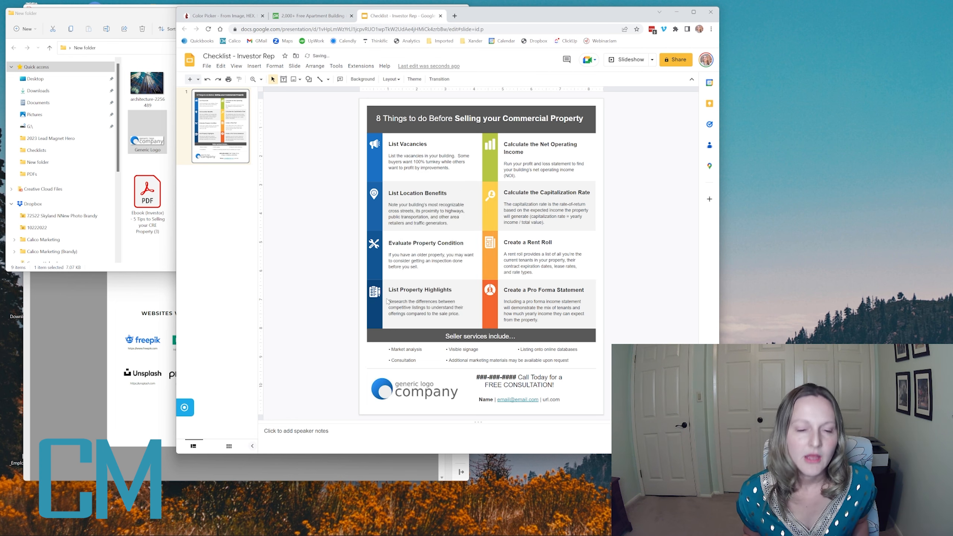
- Fill the Calculate the Net Operating Income bar with saved blue #1171C8 and the Calculate the Capitalization Rate bar with #1364AD
{"action": "left_click", "coordinate": [493, 160]}
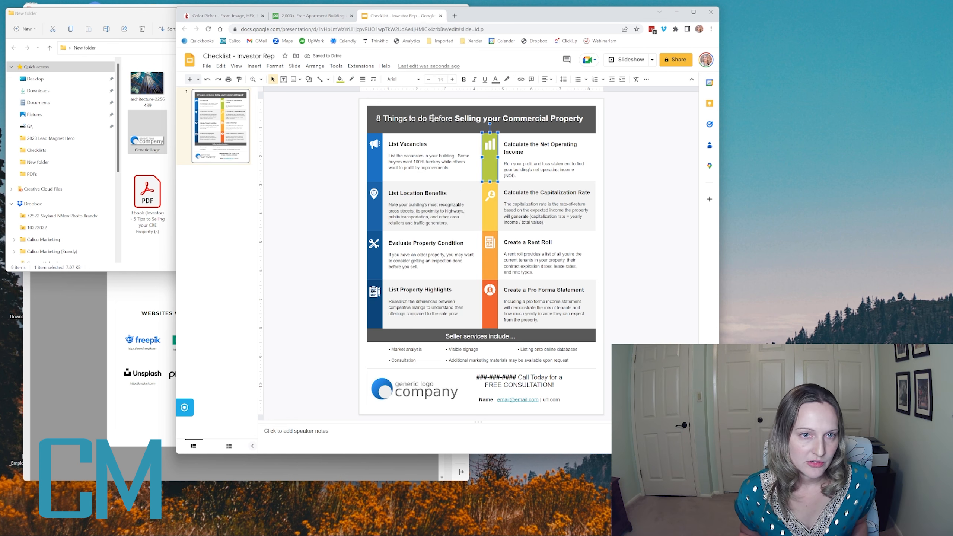
{"action": "left_click", "coordinate": [345, 82]}
{"action": "left_click", "coordinate": [384, 147]}
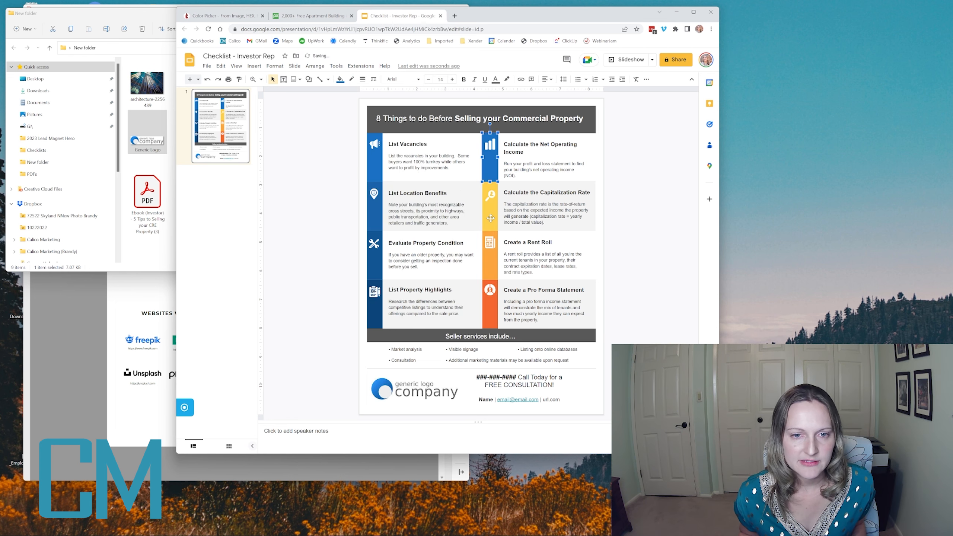
{"action": "left_click", "coordinate": [490, 218]}
{"action": "left_click", "coordinate": [340, 80]}
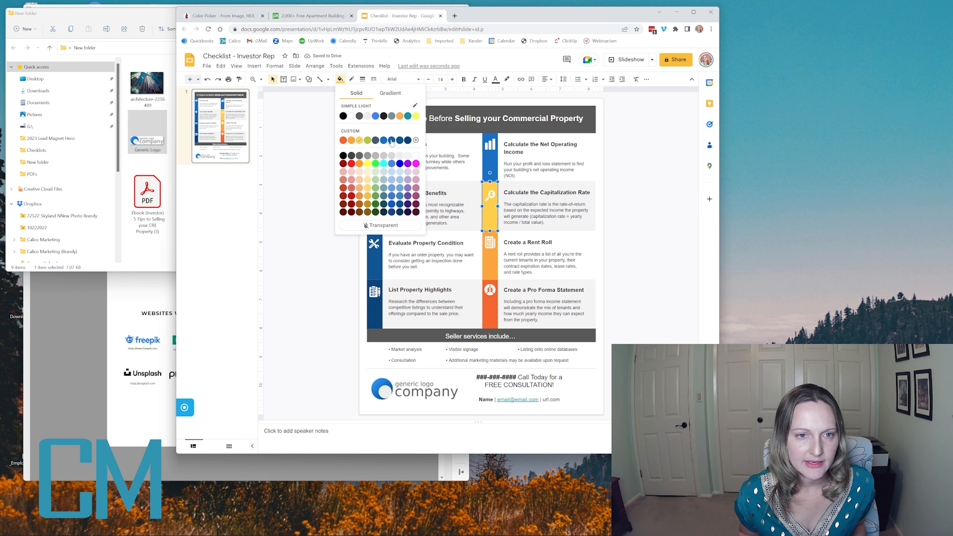
{"action": "left_click", "coordinate": [390, 147]}
- Fill the Create a Rent Roll bar with saved blue #0C569B and the Create a Pro Forma Statement bar with #084882
{"action": "left_click", "coordinate": [490, 259]}
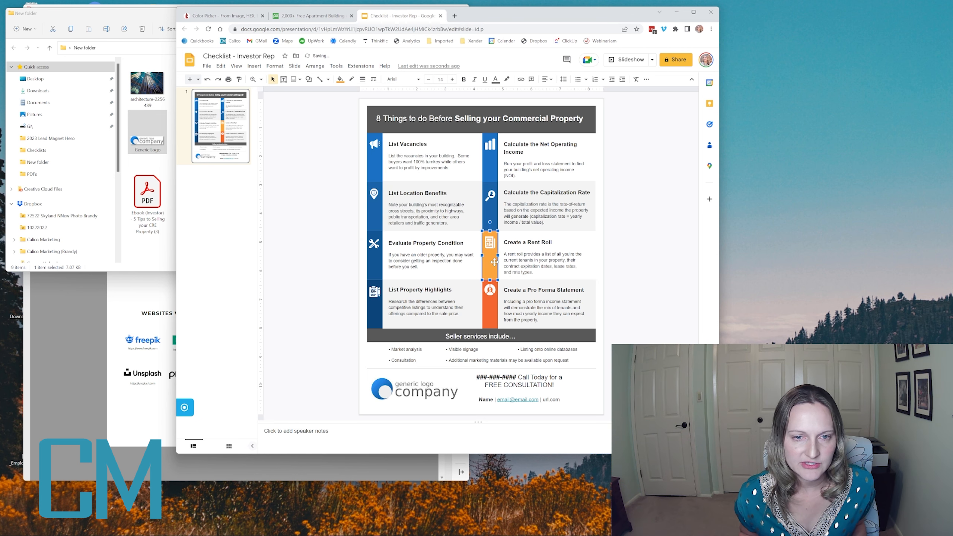
{"action": "left_click", "coordinate": [340, 79]}
{"action": "left_click", "coordinate": [400, 140]}
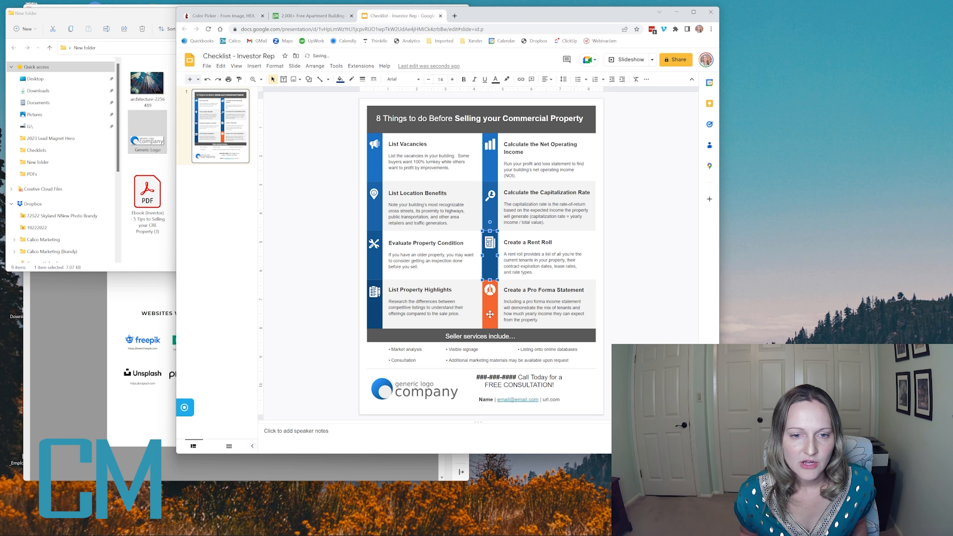
{"action": "left_click", "coordinate": [489, 305]}
{"action": "left_click", "coordinate": [340, 80]}
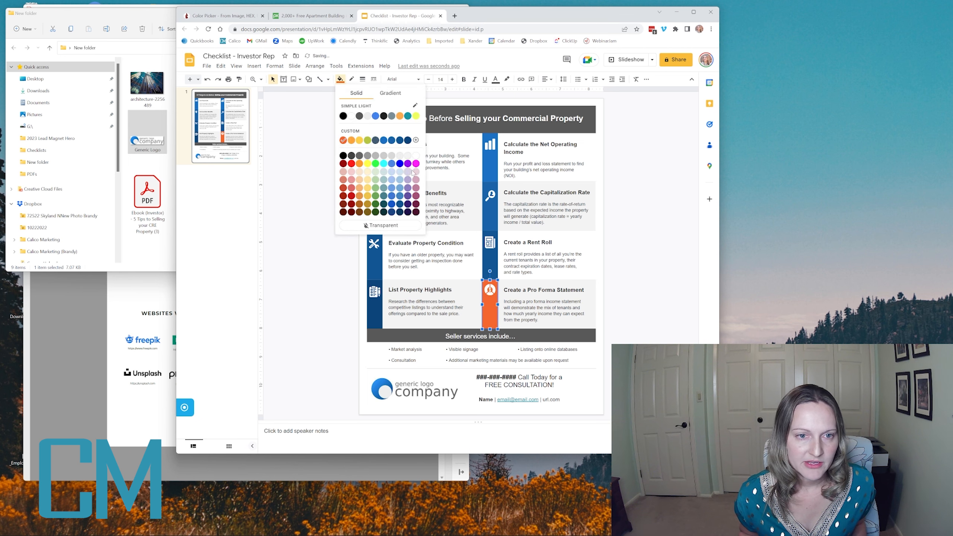
{"action": "left_click", "coordinate": [402, 141]}
{"action": "left_click", "coordinate": [315, 182]}
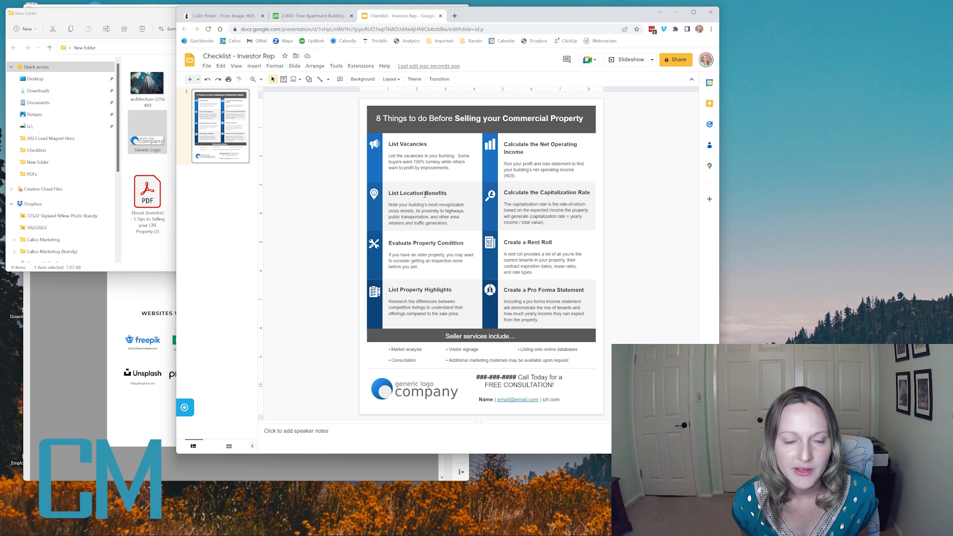
{"action": "left_click", "coordinate": [391, 193]}
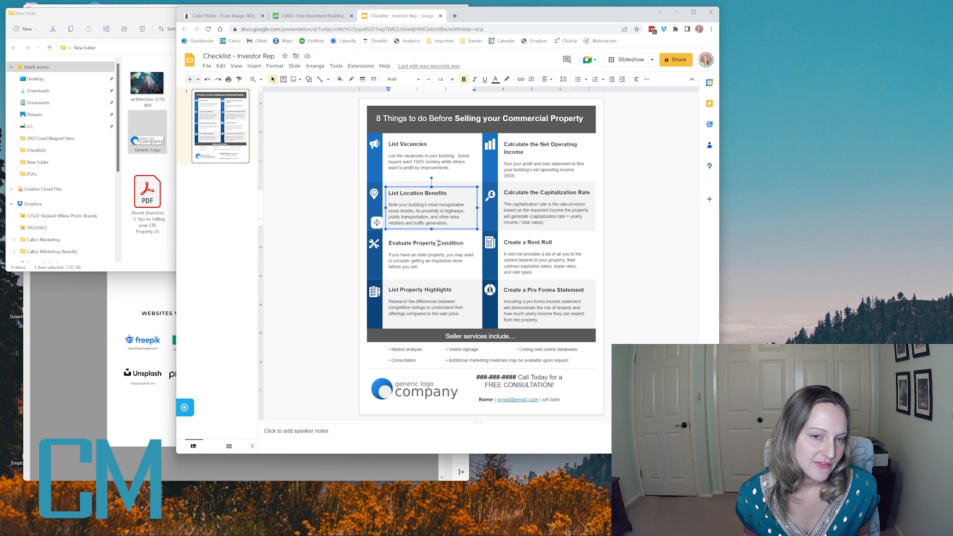
{"action": "left_click", "coordinate": [438, 243]}
{"action": "left_click", "coordinate": [410, 290]}
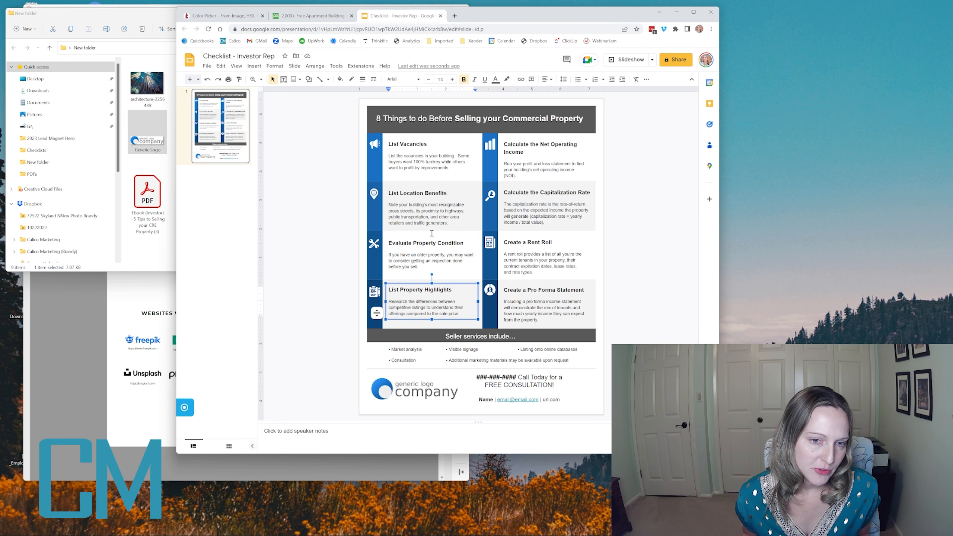
{"action": "triple_click", "coordinate": [527, 290]}
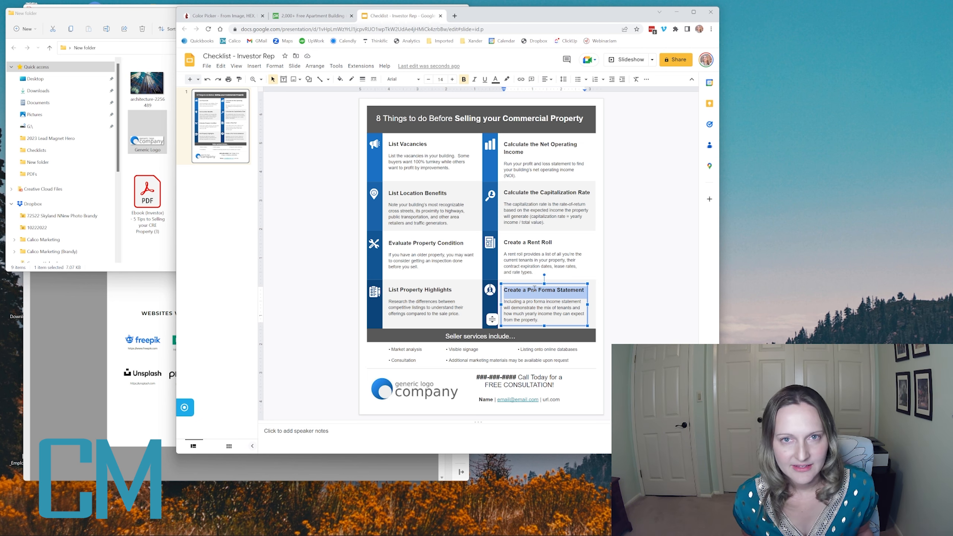
{"action": "triple_click", "coordinate": [528, 305]}
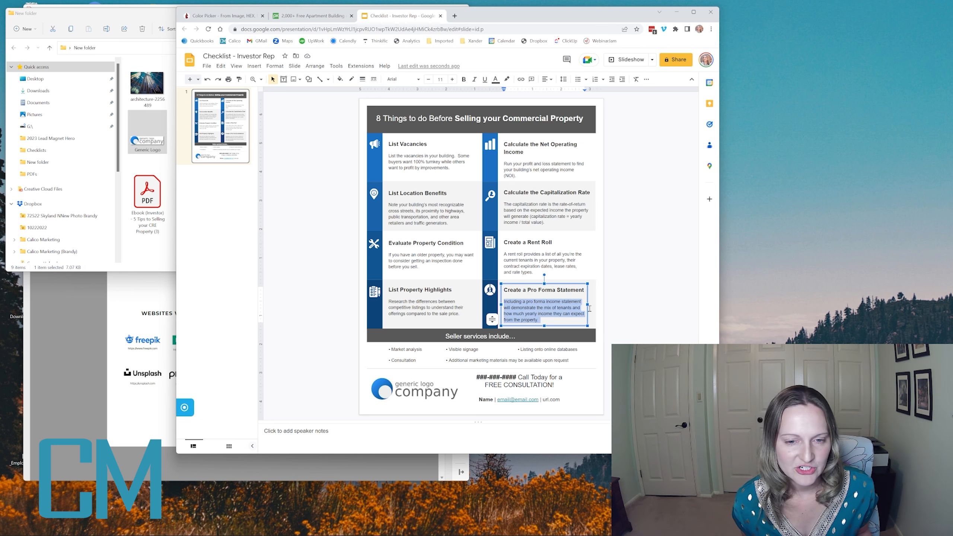
{"action": "left_click", "coordinate": [693, 240]}
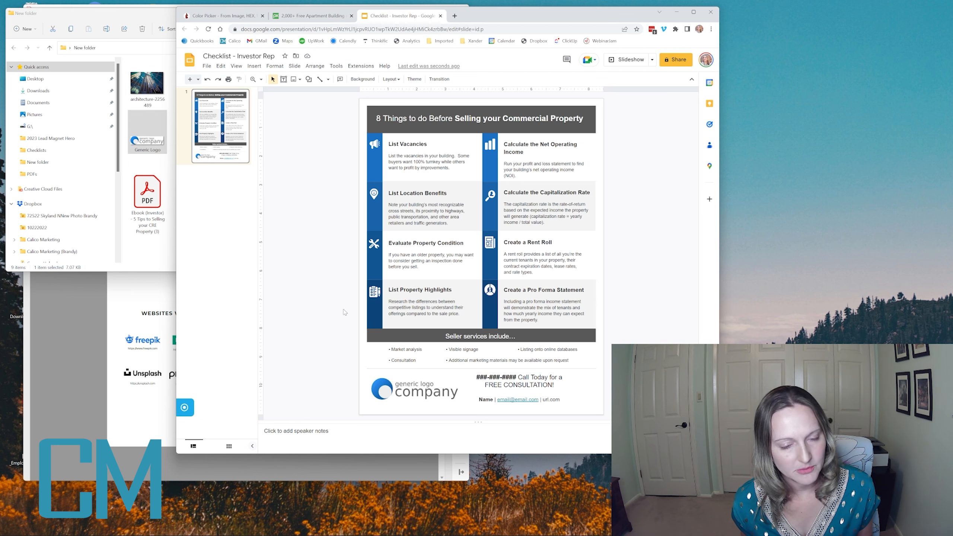
- Download the finished checklist as a PDF document, open the file to review it, and close it again
{"action": "left_click", "coordinate": [207, 66]}
{"action": "mouse_move", "coordinate": [242, 159]}
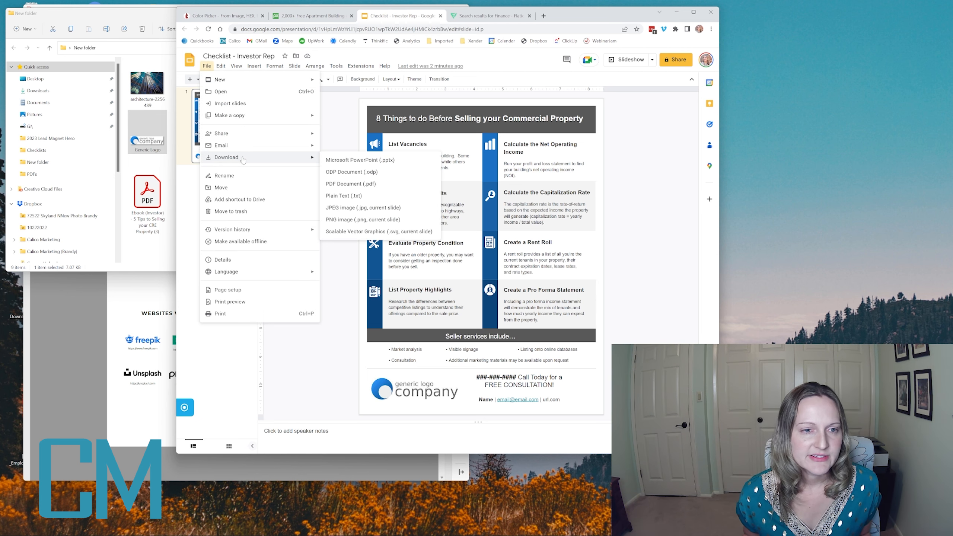
{"action": "left_click", "coordinate": [374, 184]}
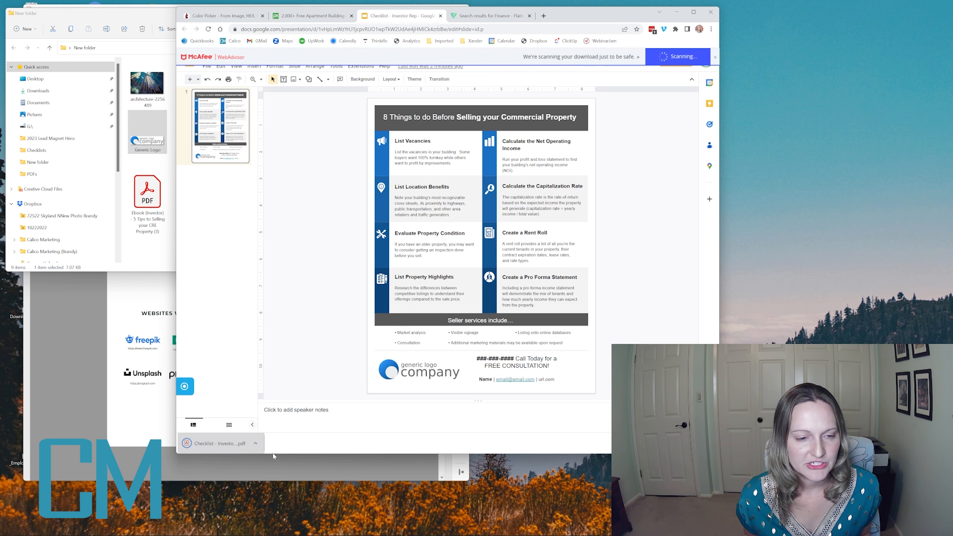
{"action": "left_click", "coordinate": [209, 445]}
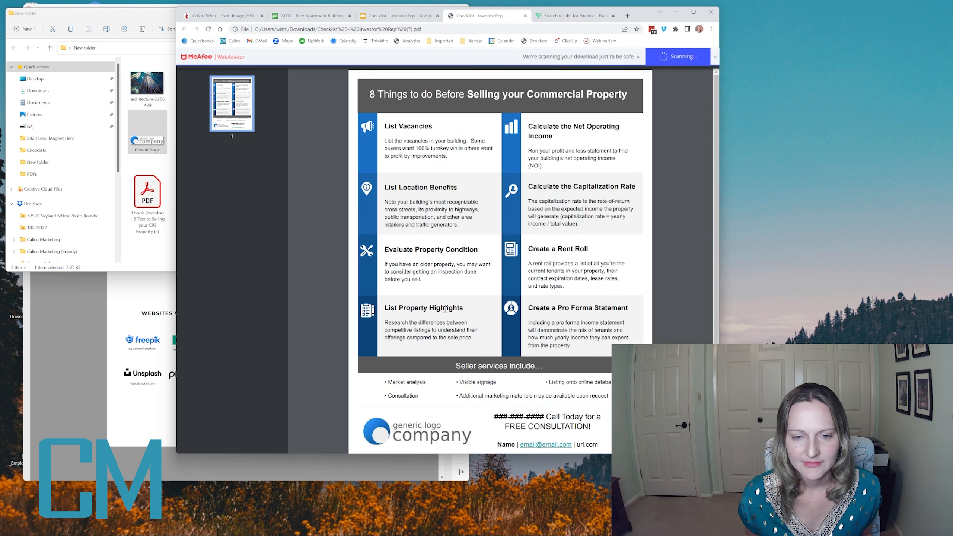
{"action": "left_click", "coordinate": [525, 16]}
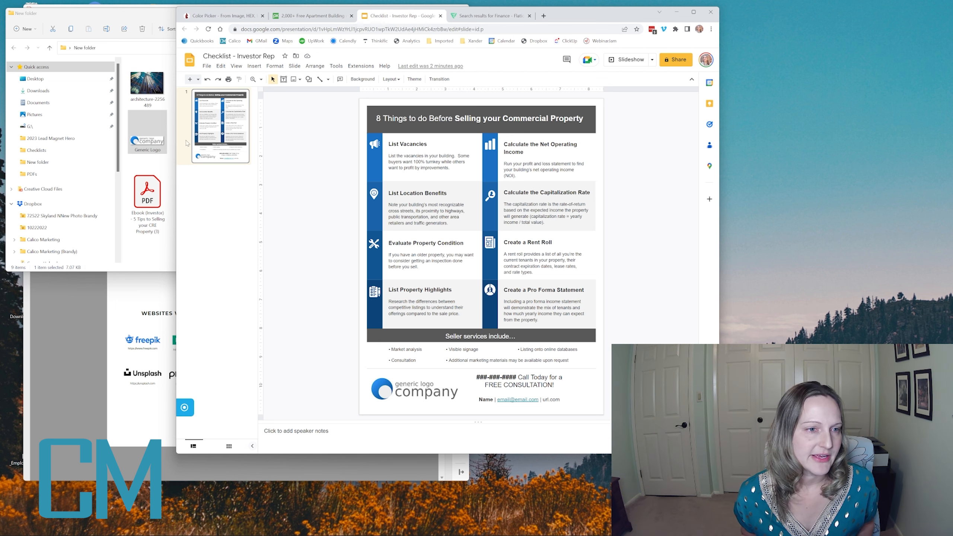
- Switch to Acrobat and open the Investor Rep template from Cheatsheets.pdf
{"action": "left_click", "coordinate": [149, 303]}
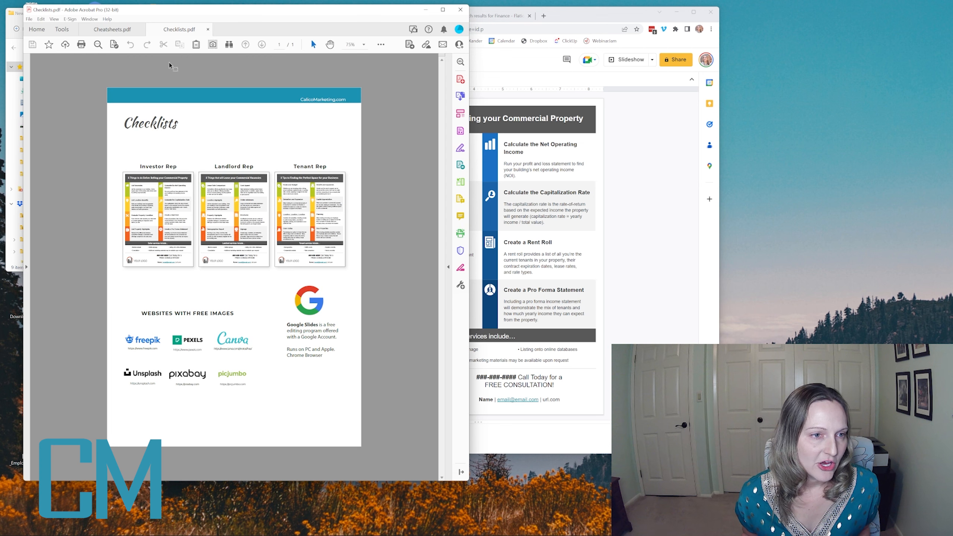
{"action": "left_click", "coordinate": [111, 29]}
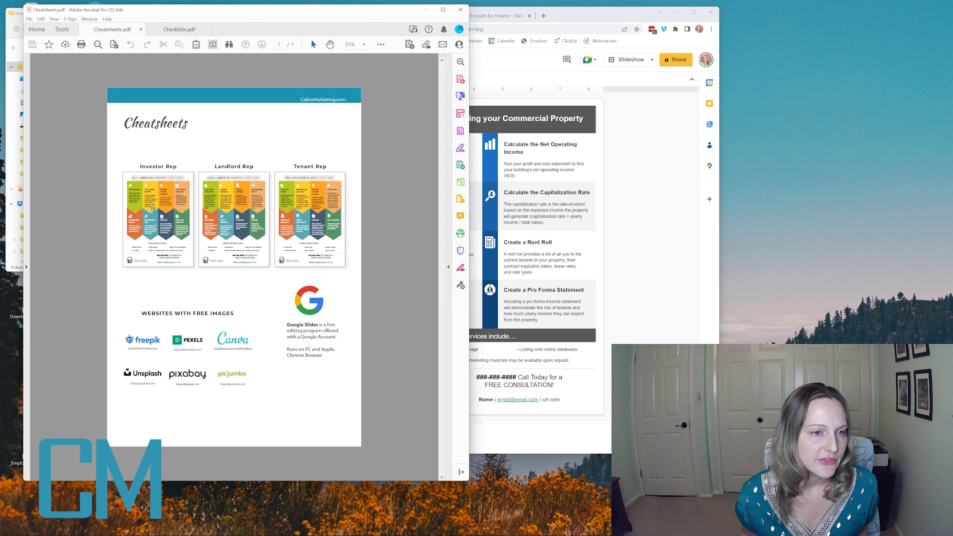
{"action": "left_click", "coordinate": [154, 199]}
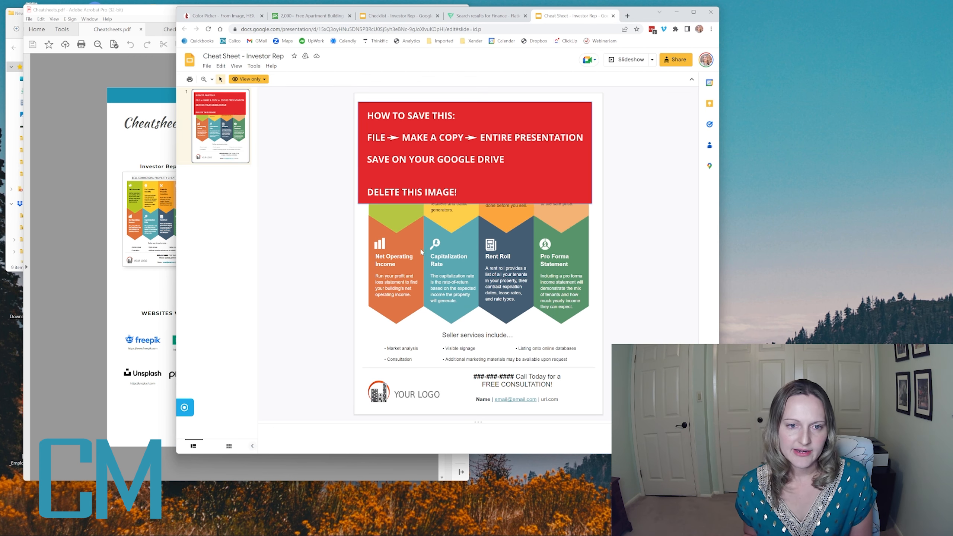
- Copy the entire cheat sheet presentation into the Checklists and Cheetsheets folder of My Drive, naming it Cheat Sheet - Investor Rep
{"action": "left_click", "coordinate": [207, 66]}
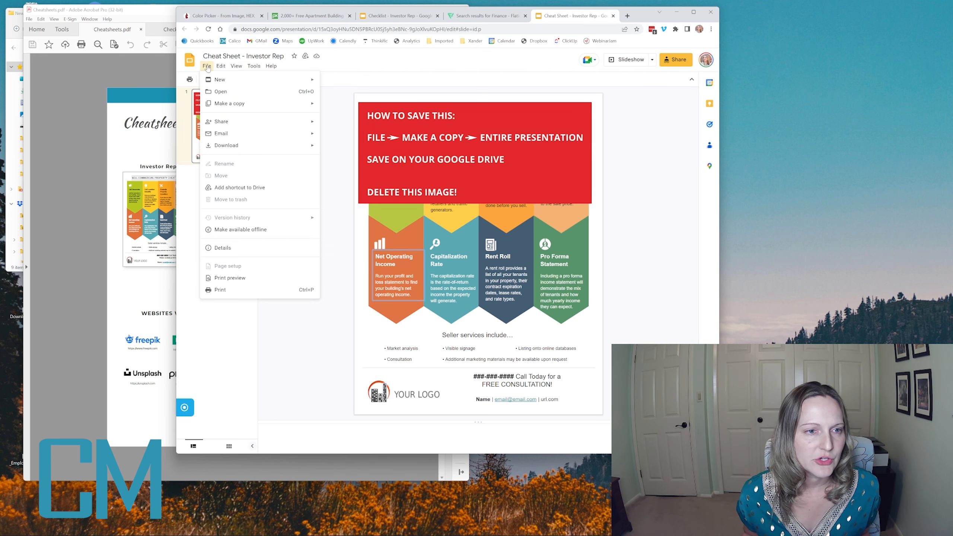
{"action": "mouse_move", "coordinate": [229, 146]}
{"action": "mouse_move", "coordinate": [233, 104]}
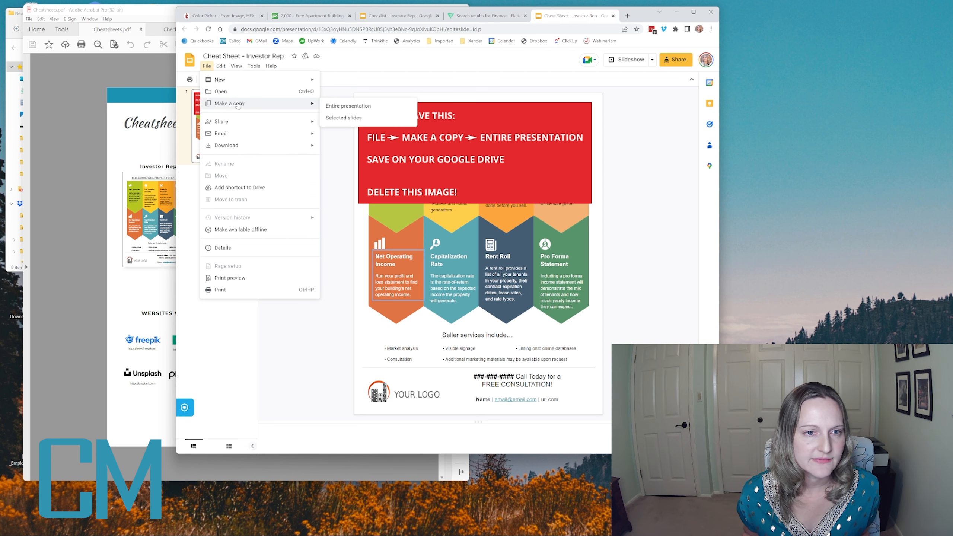
{"action": "left_click", "coordinate": [353, 103]}
{"action": "left_click", "coordinate": [424, 262]}
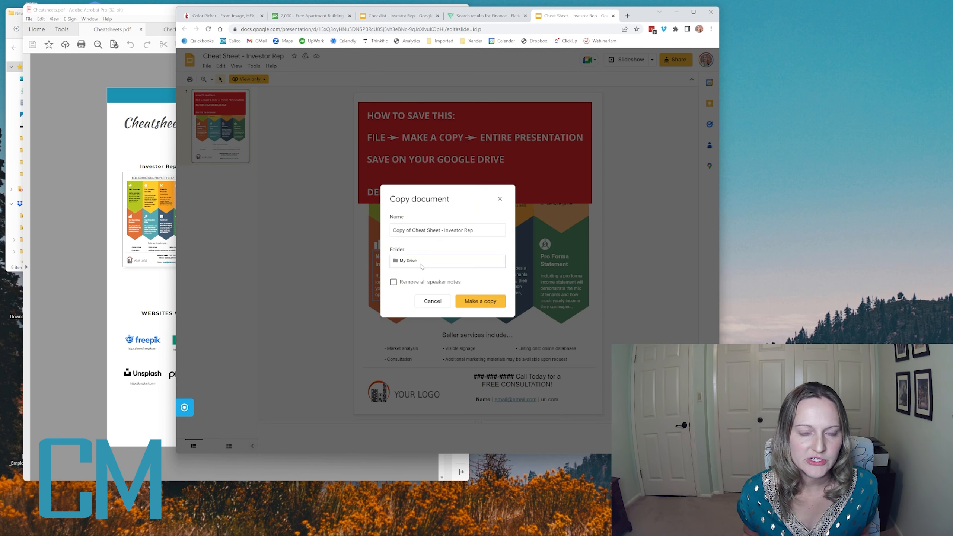
{"action": "left_click", "coordinate": [436, 300]}
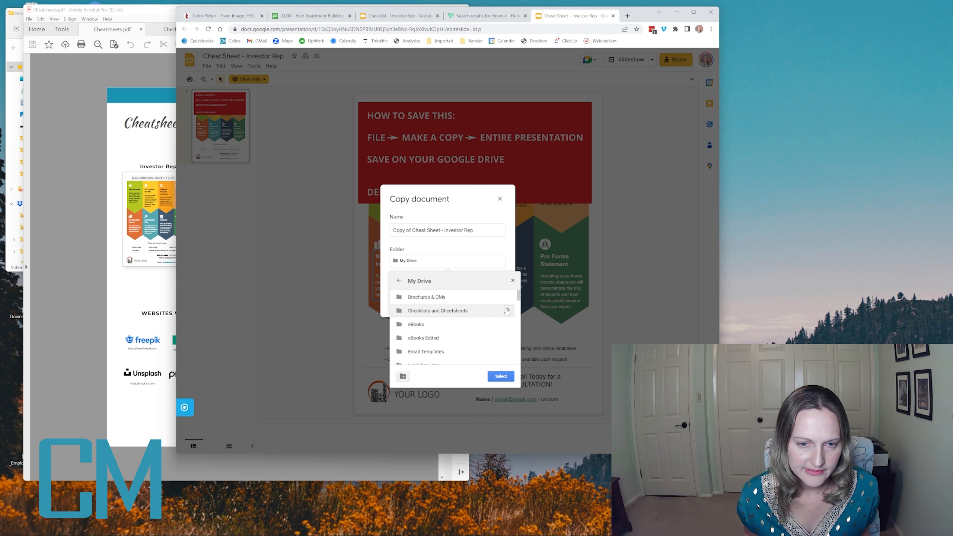
{"action": "left_click", "coordinate": [508, 311]}
{"action": "left_click", "coordinate": [502, 376]}
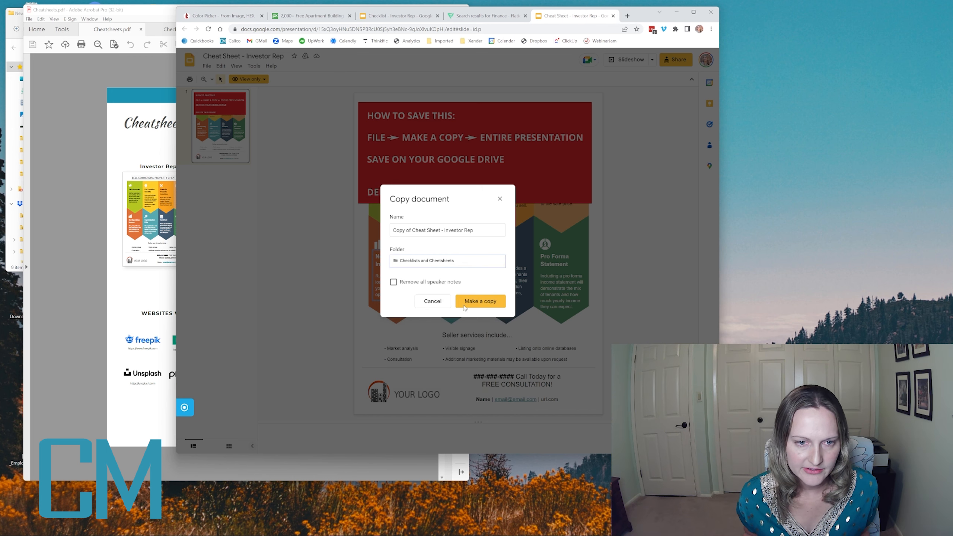
{"action": "left_click", "coordinate": [413, 231]}
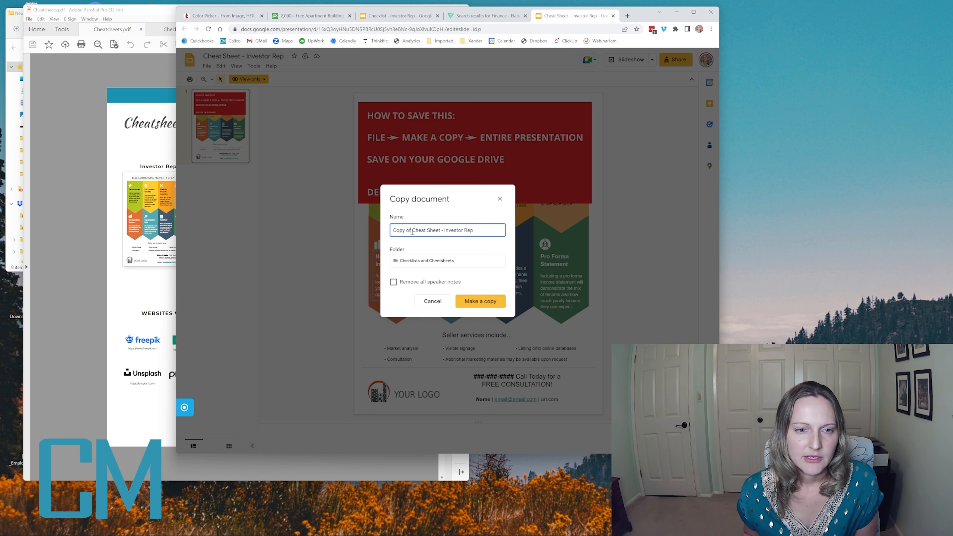
{"action": "left_click", "coordinate": [479, 303]}
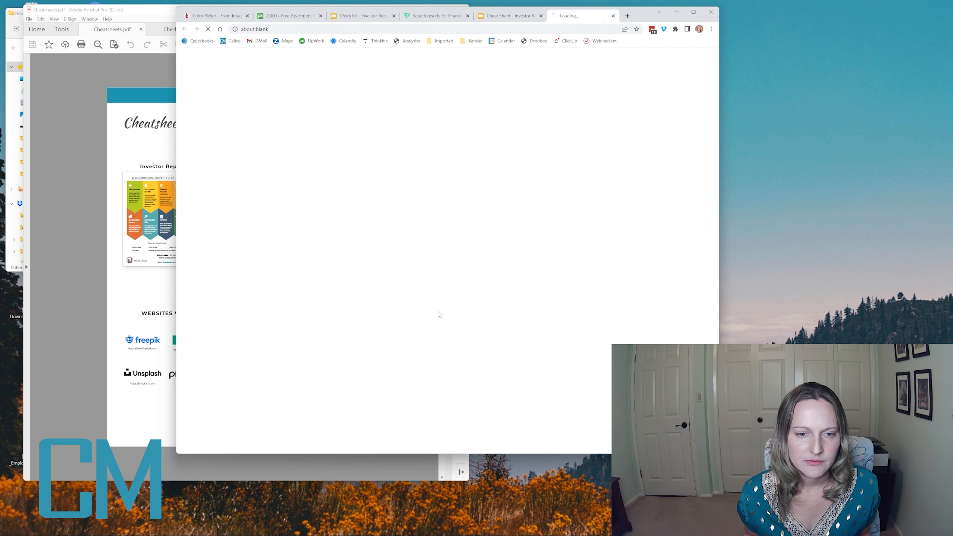
- Close the view-only original template and delete the red saving-instructions image from the copied cheat sheet
{"action": "left_click", "coordinate": [541, 15]}
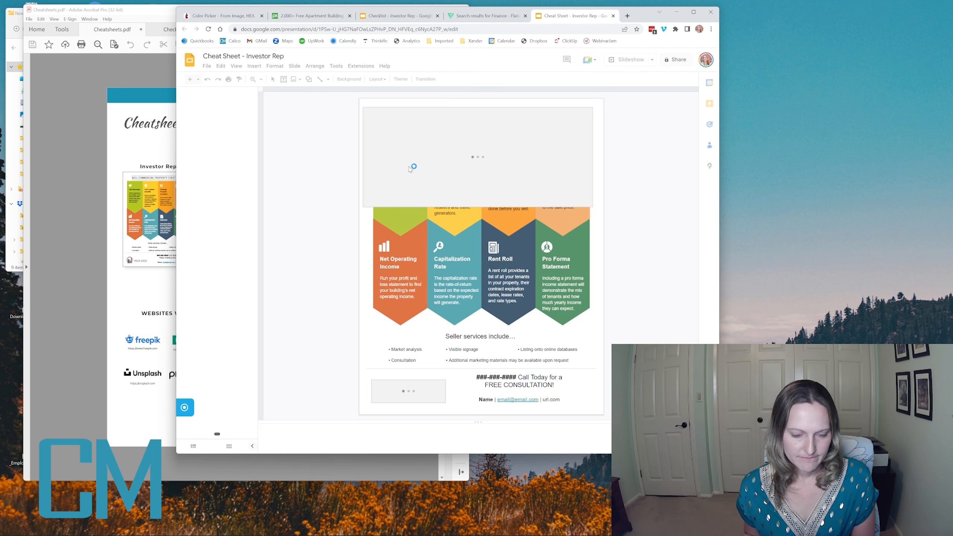
{"action": "left_click", "coordinate": [438, 171]}
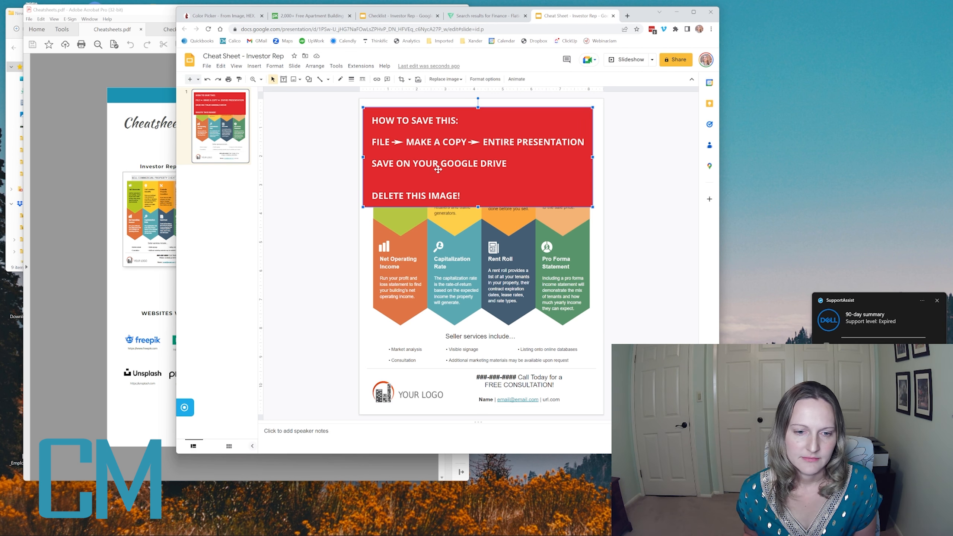
{"action": "key", "text": "Delete"}
- Copy the four blue bars from List Vacancies to List Property Highlights plus the company logo from the checklist, and return to the cheat sheet
{"action": "left_click", "coordinate": [395, 18]}
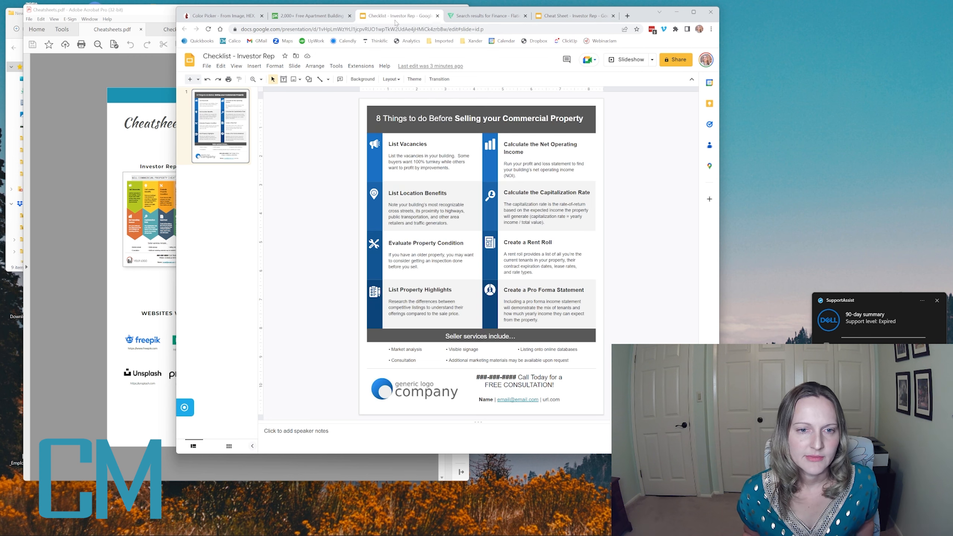
{"action": "left_click", "coordinate": [379, 169]}
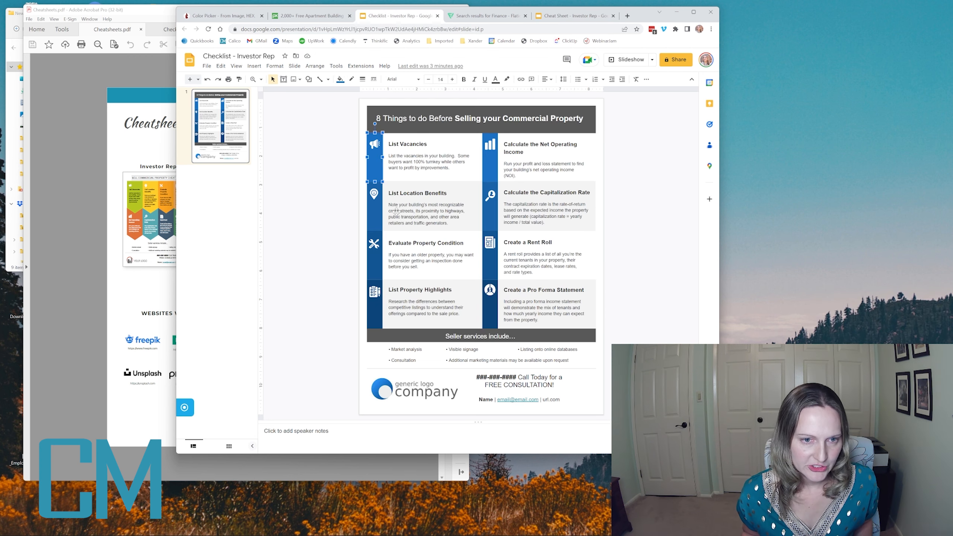
{"action": "left_click", "coordinate": [375, 219], "text": "shift"}
{"action": "left_click", "coordinate": [379, 274], "text": "shift"}
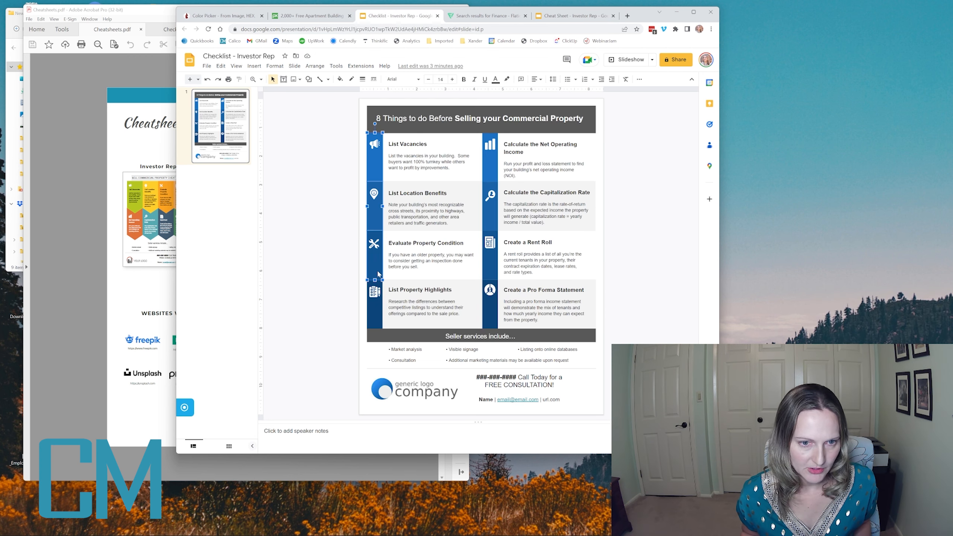
{"action": "left_click", "coordinate": [376, 320], "text": "shift"}
{"action": "left_click", "coordinate": [386, 394], "text": "shift"}
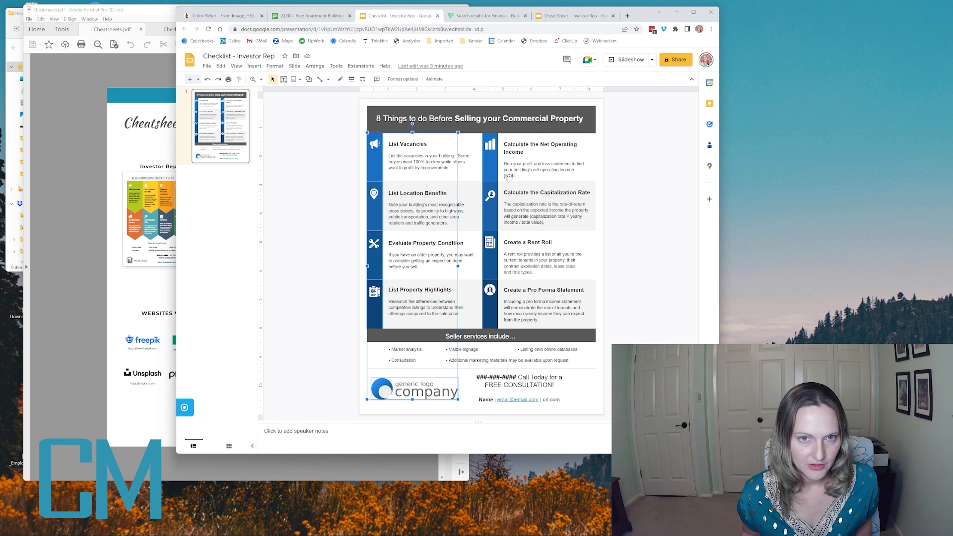
{"action": "left_click", "coordinate": [571, 15]}
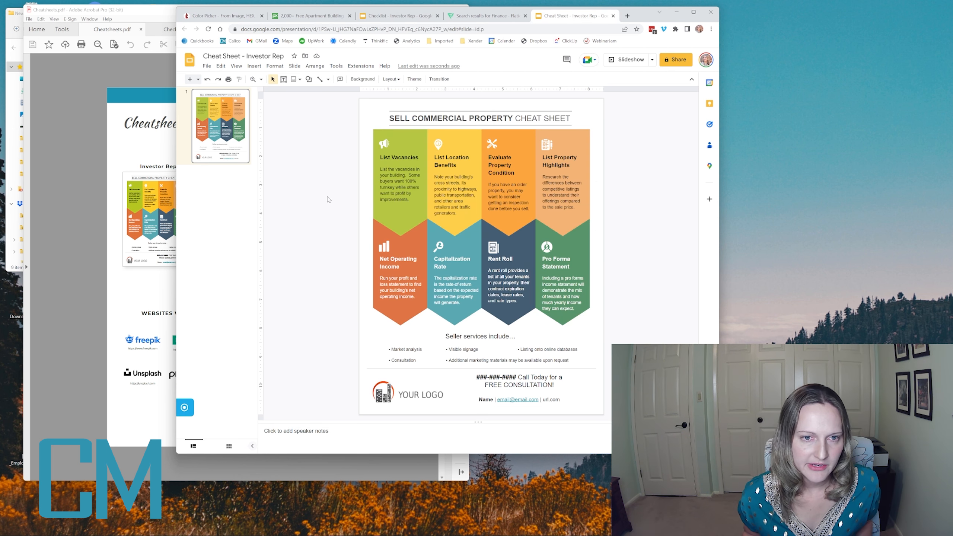